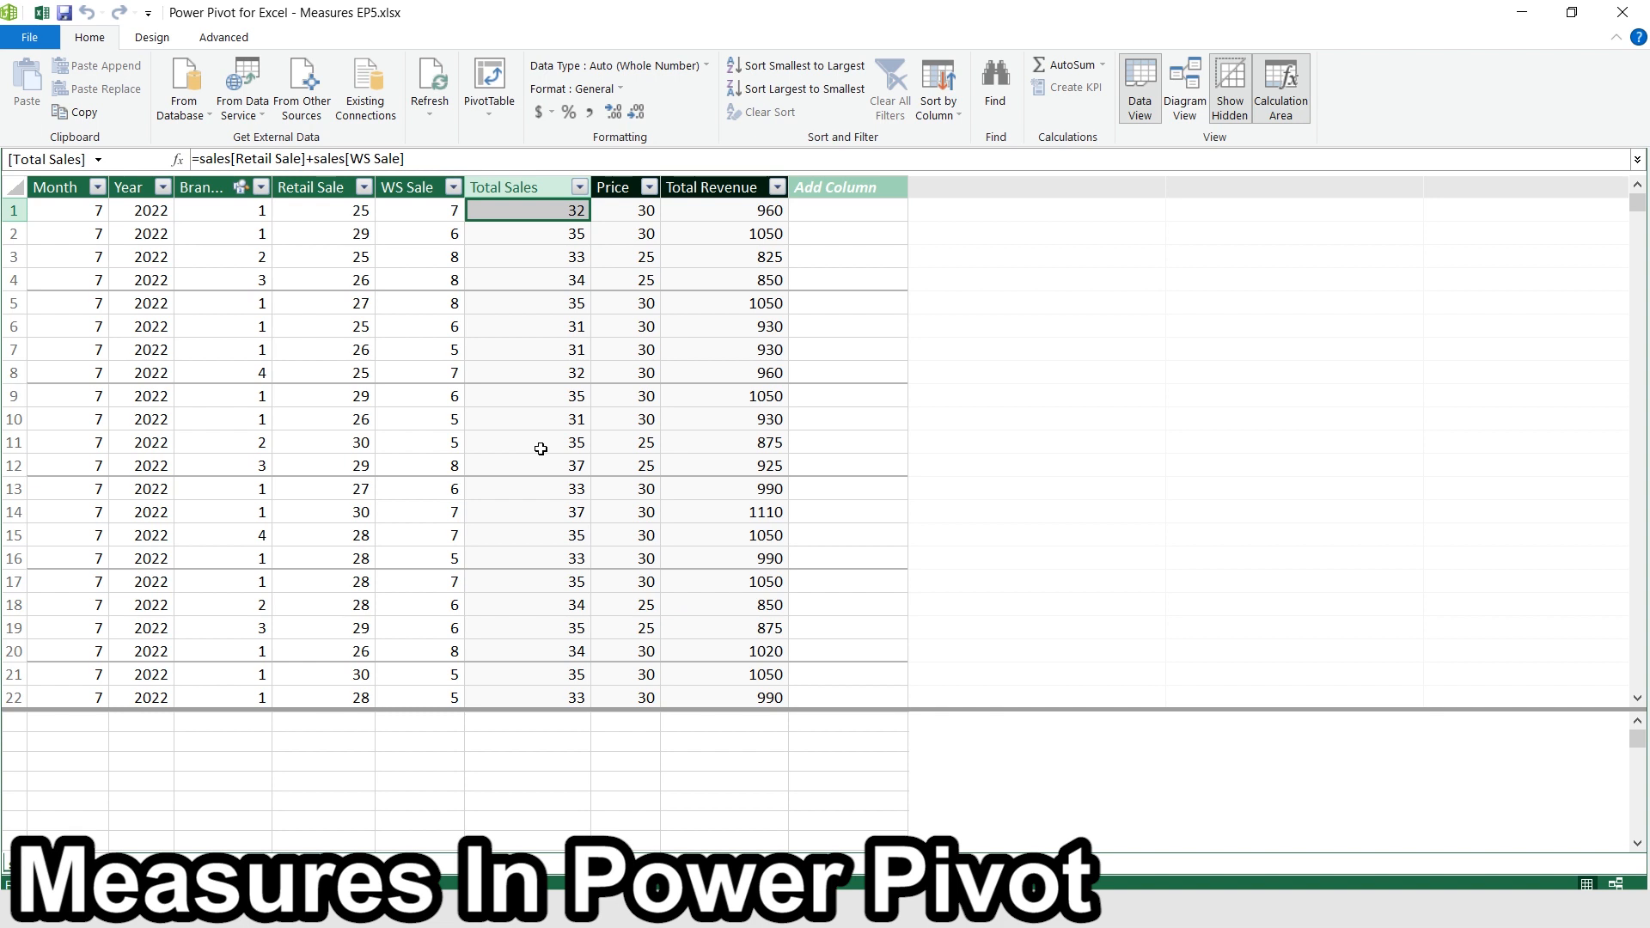
{"action": "key", "text": "Left"}
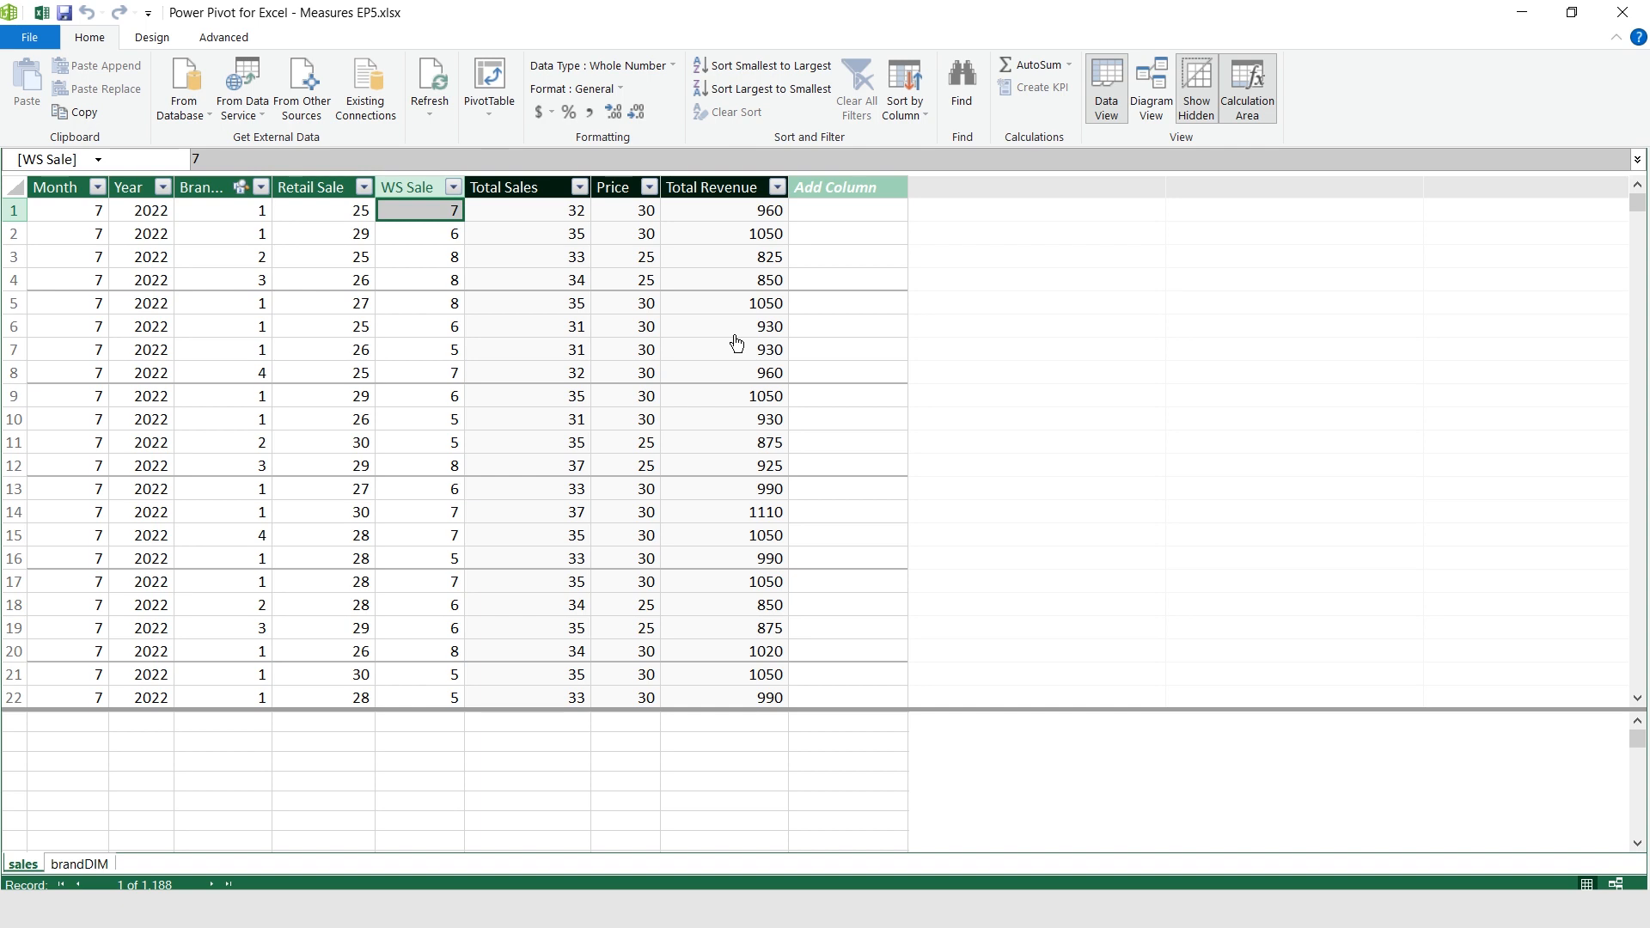
{"action": "left_click", "coordinate": [64, 742]}
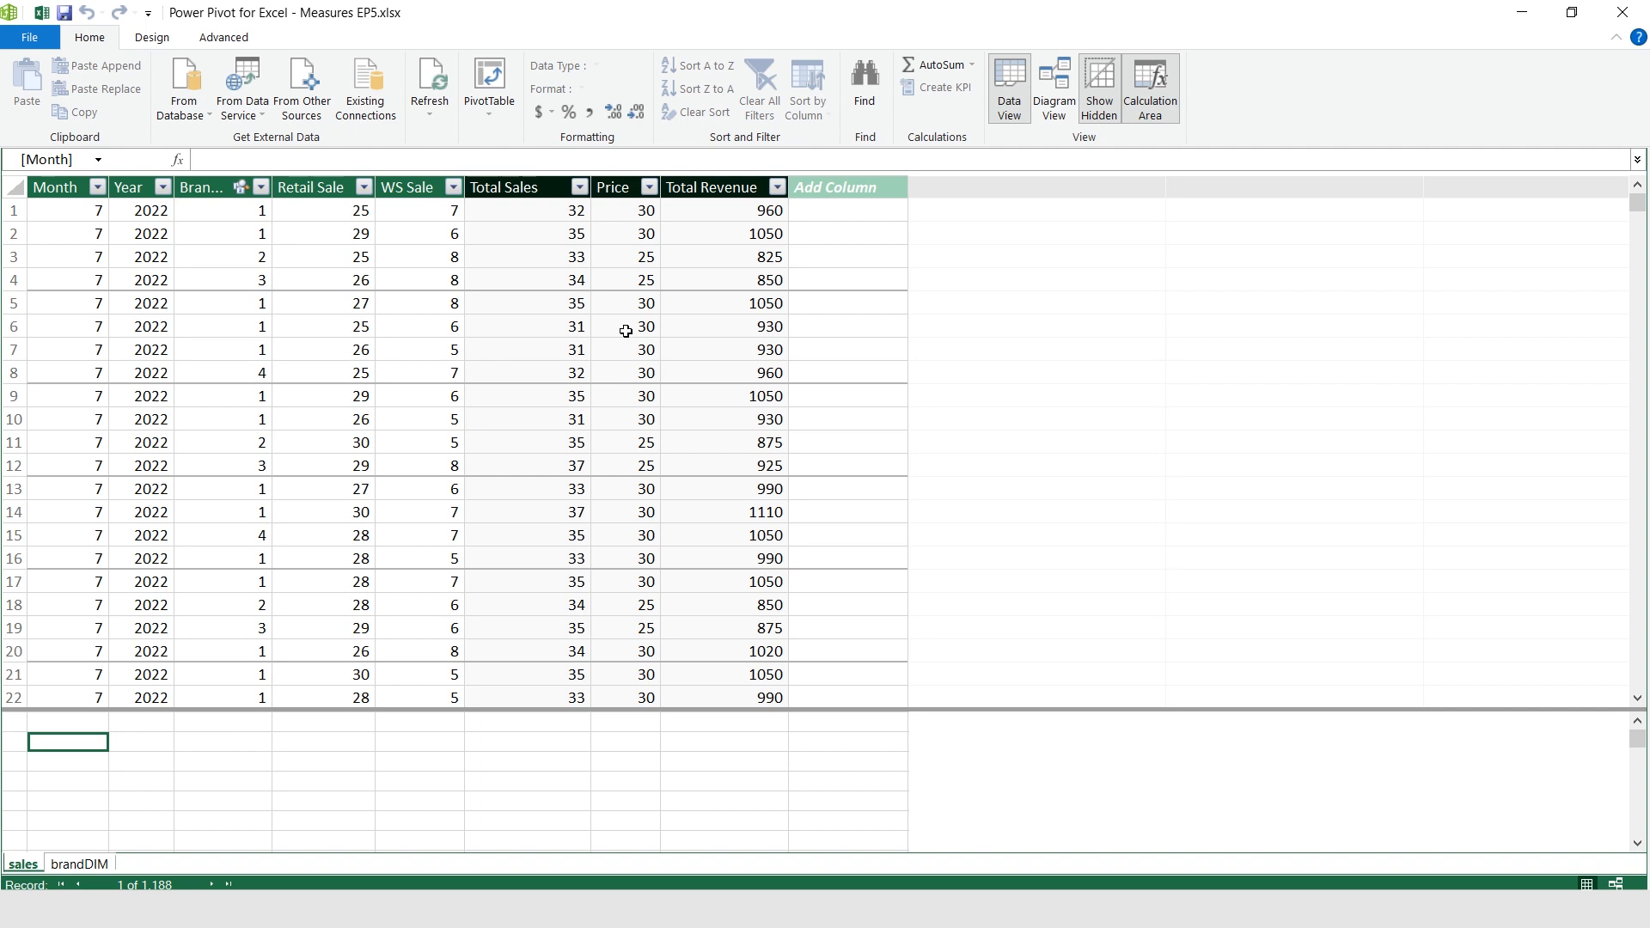
{"action": "scroll", "coordinate": [572, 324], "scroll_direction": "down", "scroll_amount": 4}
{"action": "scroll", "coordinate": [572, 325], "scroll_direction": "up", "scroll_amount": 4}
{"action": "left_click", "coordinate": [311, 187]}
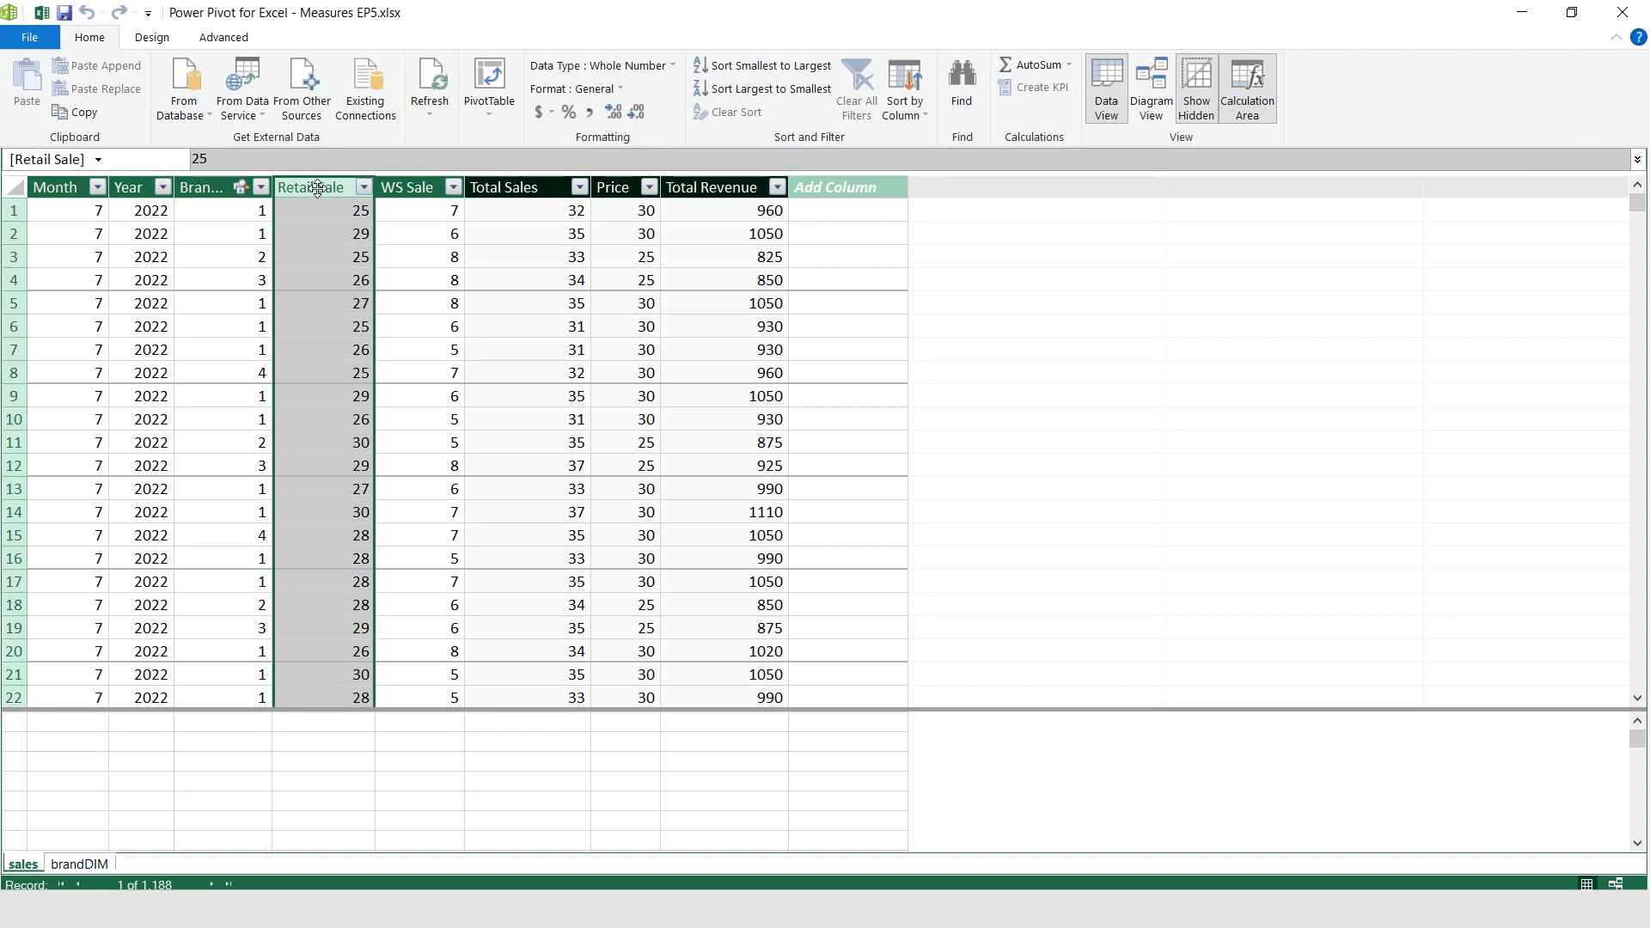
{"action": "left_click", "coordinate": [402, 189]}
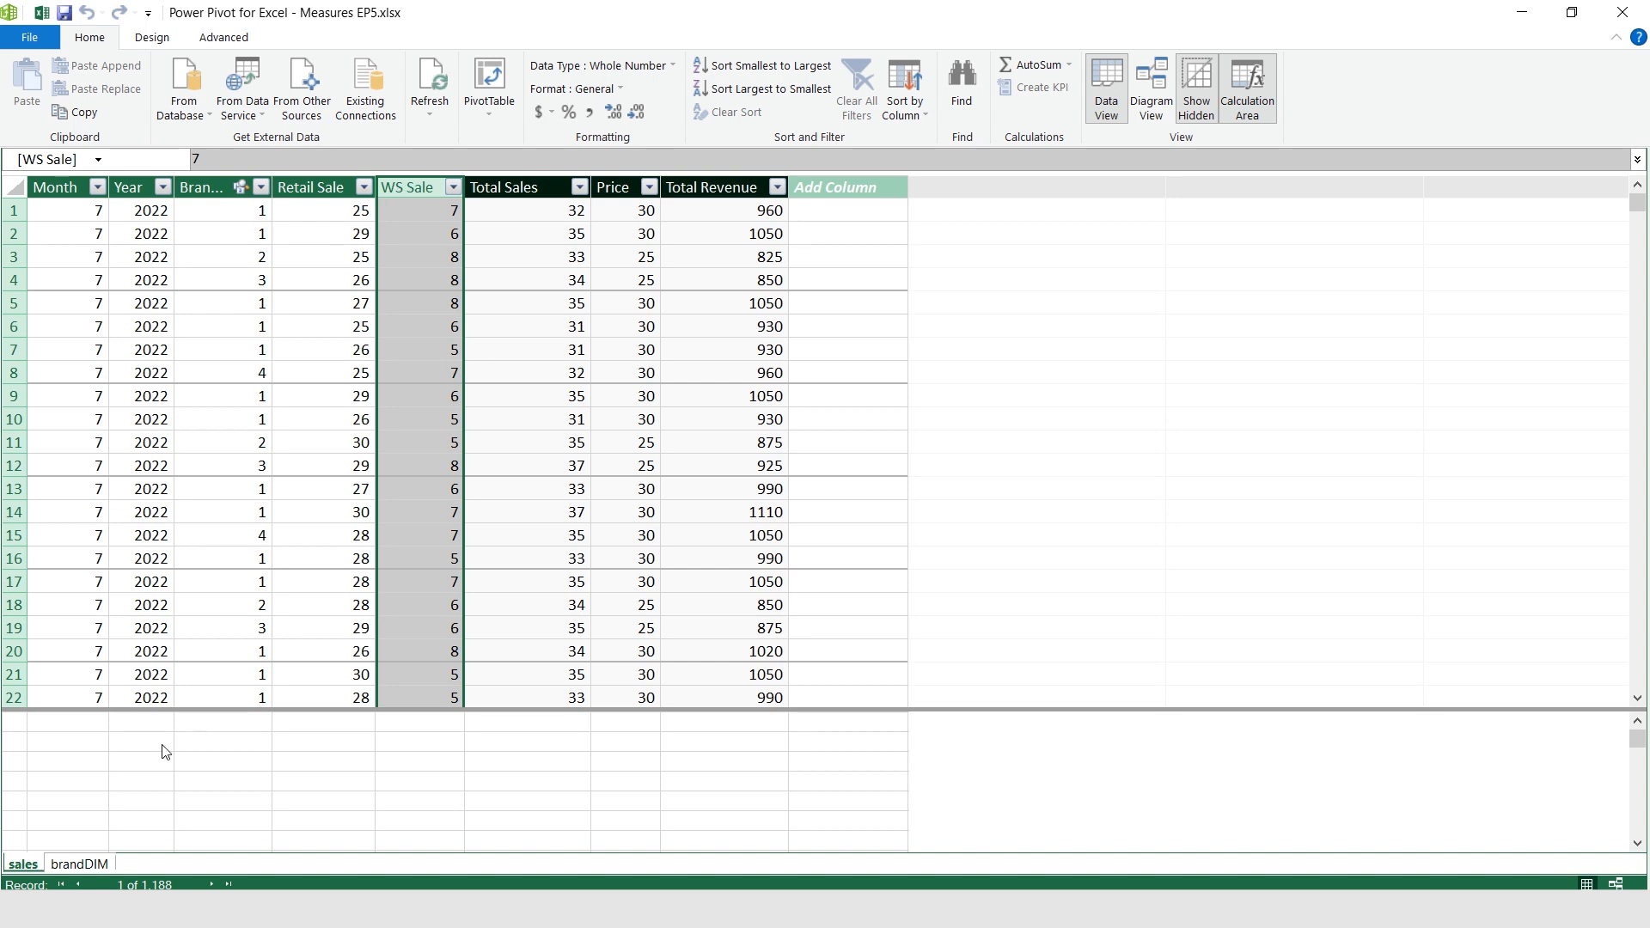
Create the measure RET_SALES := SUM(sales[Retail Sale]) in the calculation area under Month, and widen the Month column to fit it.
{"action": "left_click", "coordinate": [101, 744]}
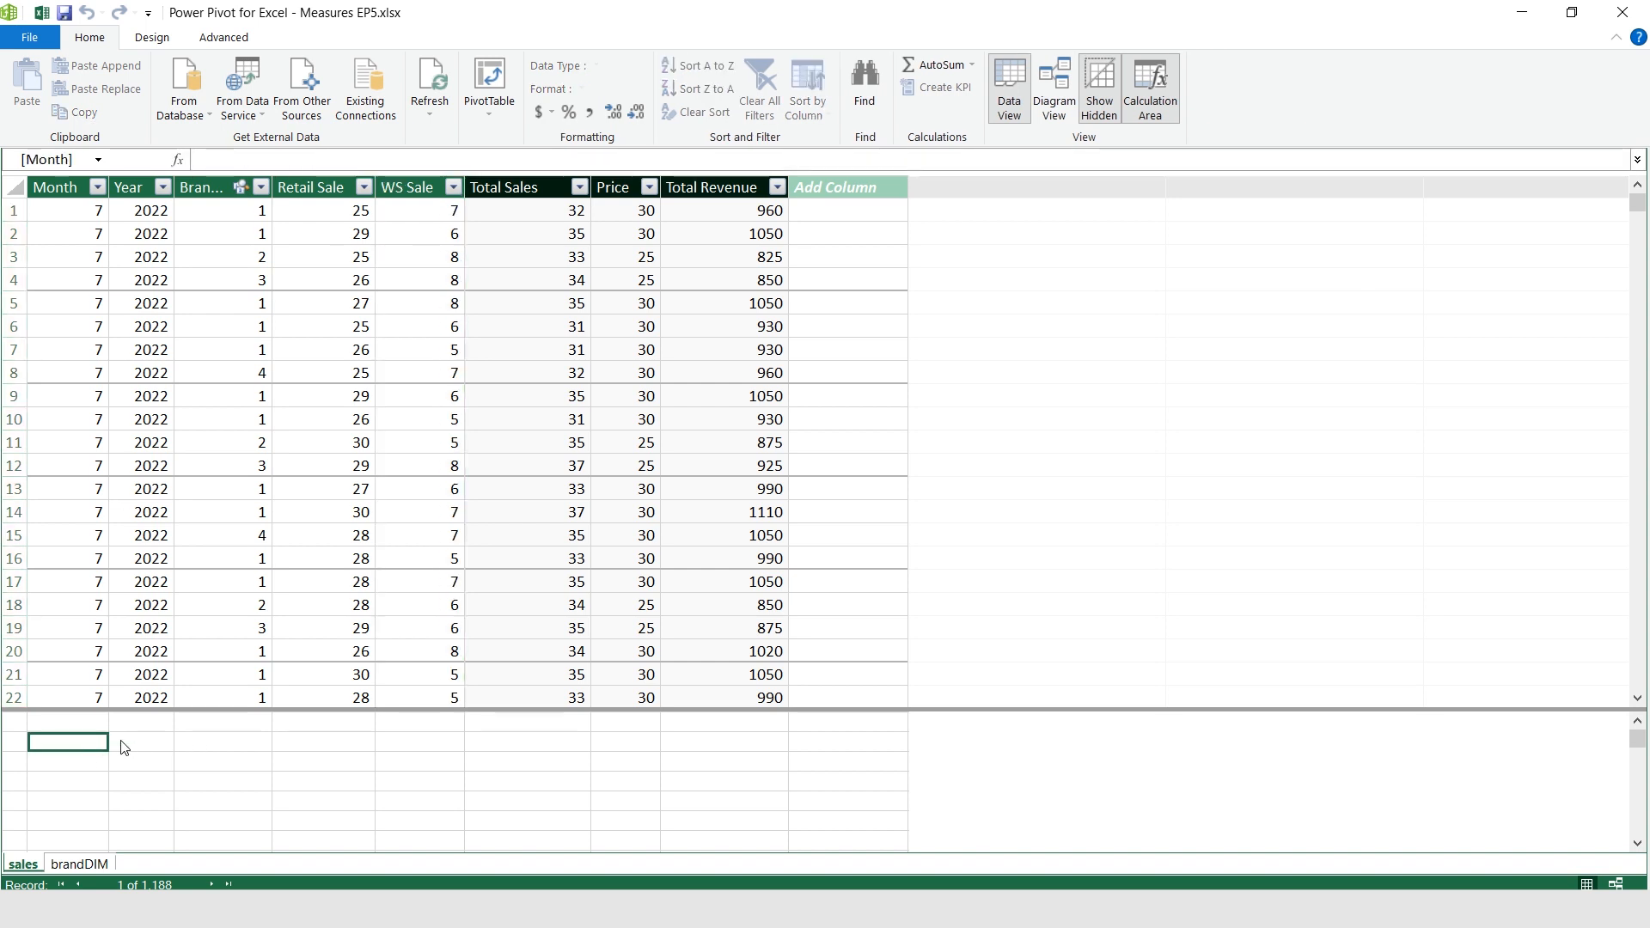
{"action": "type", "text": "RET_SALES"}
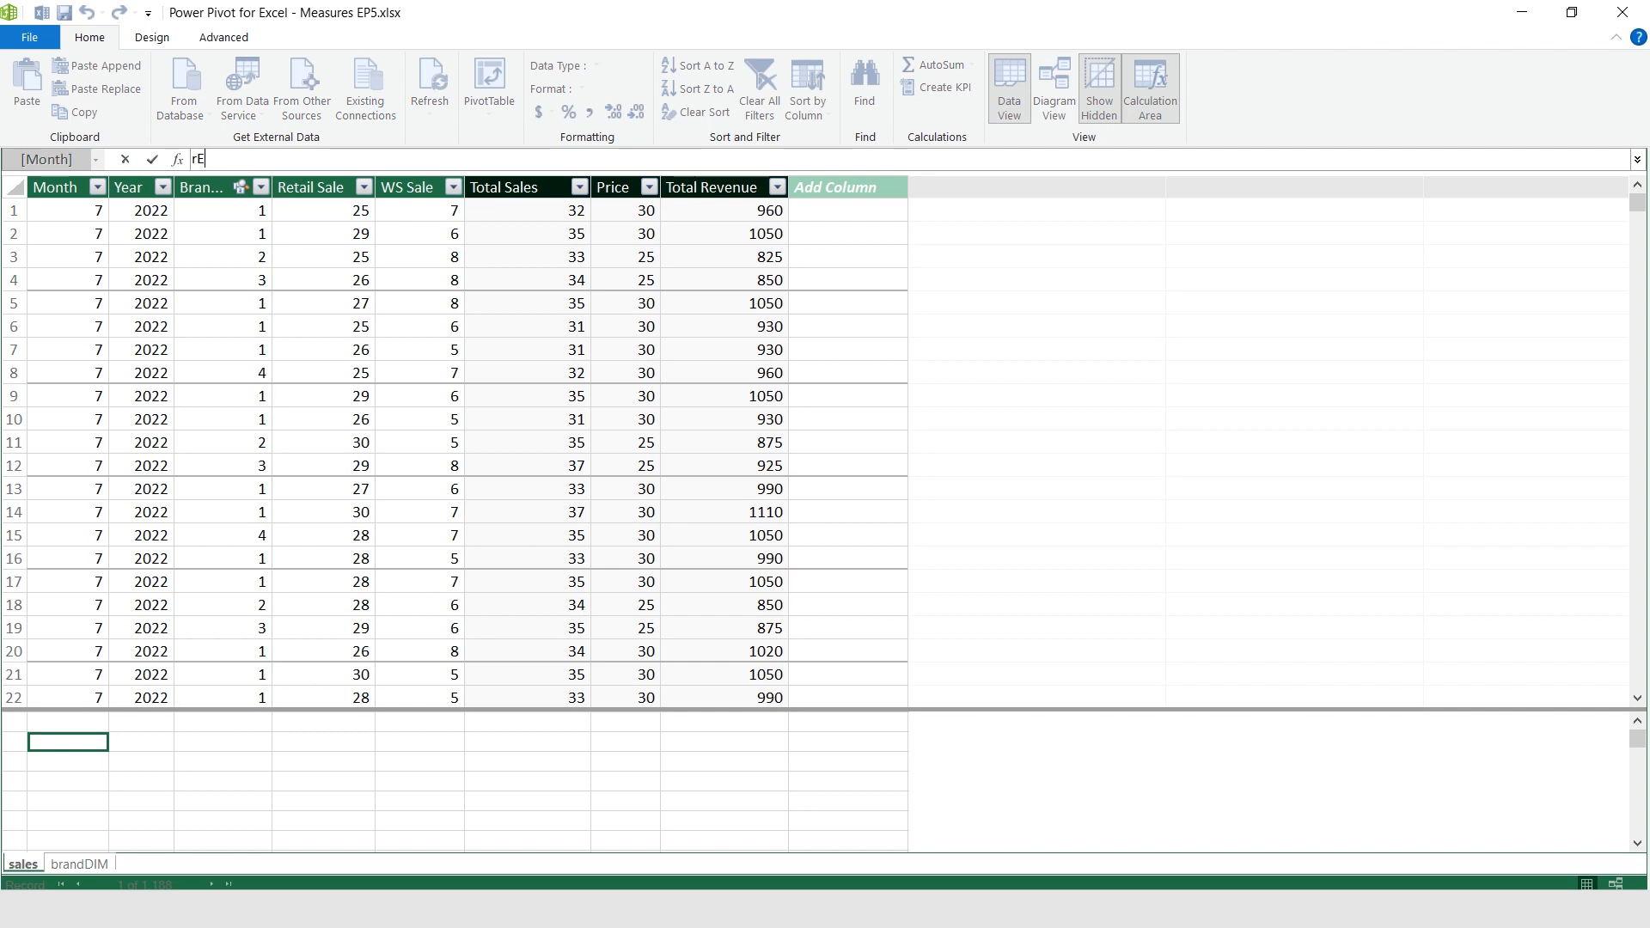
{"action": "type", "text": " := SUM("}
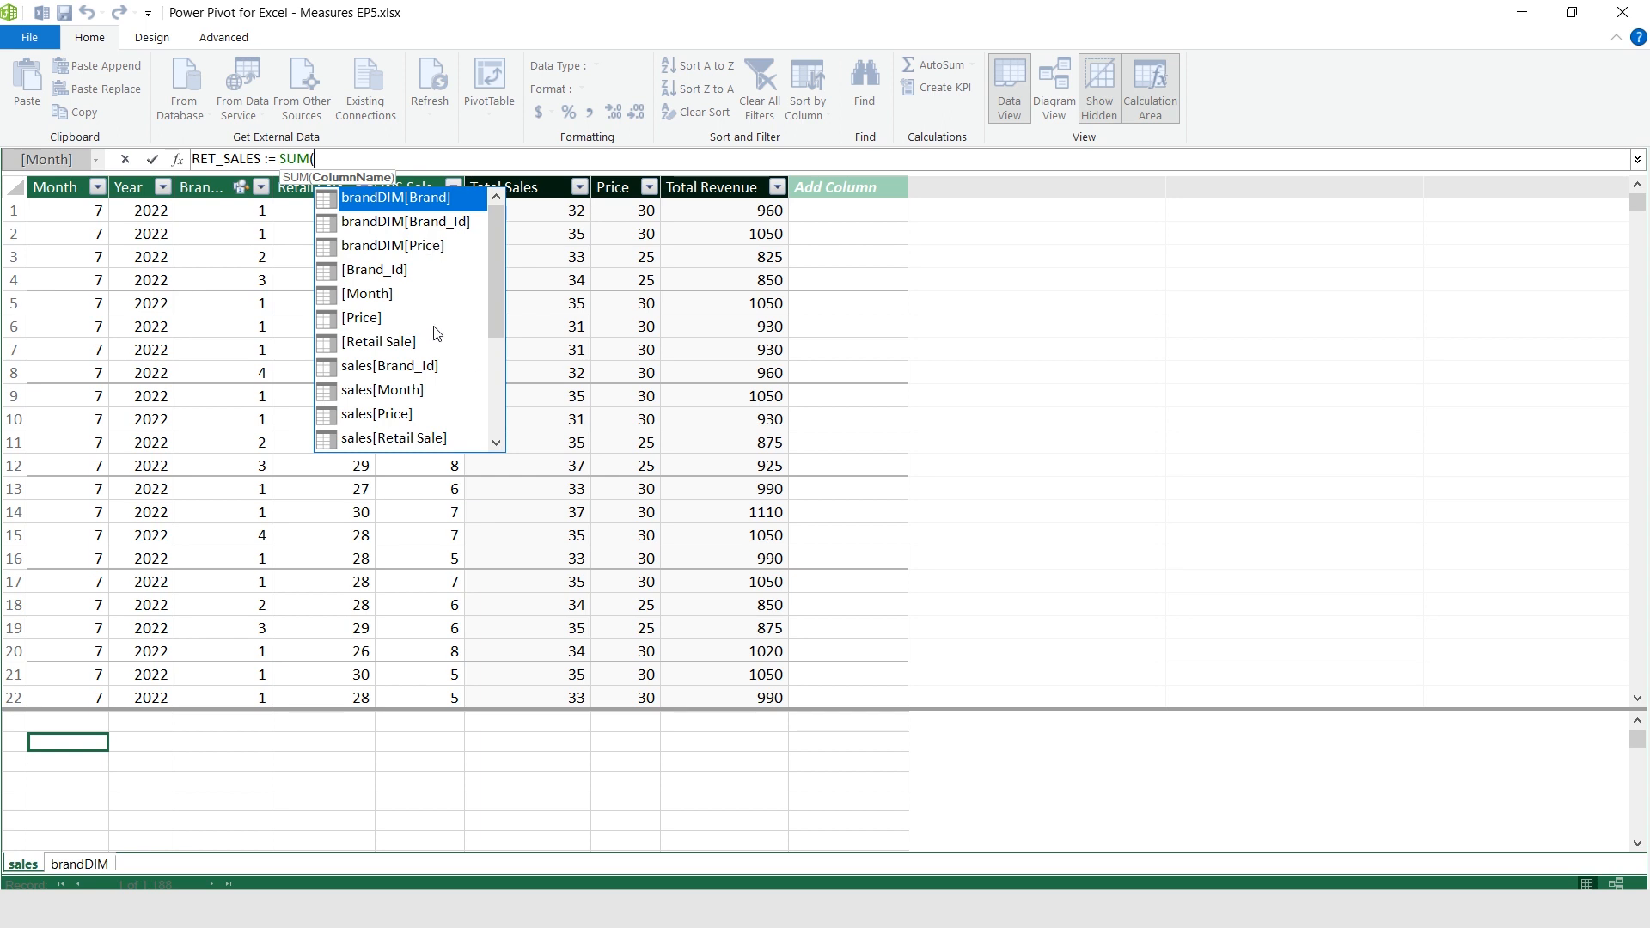
{"action": "type", "text": "SALES"}
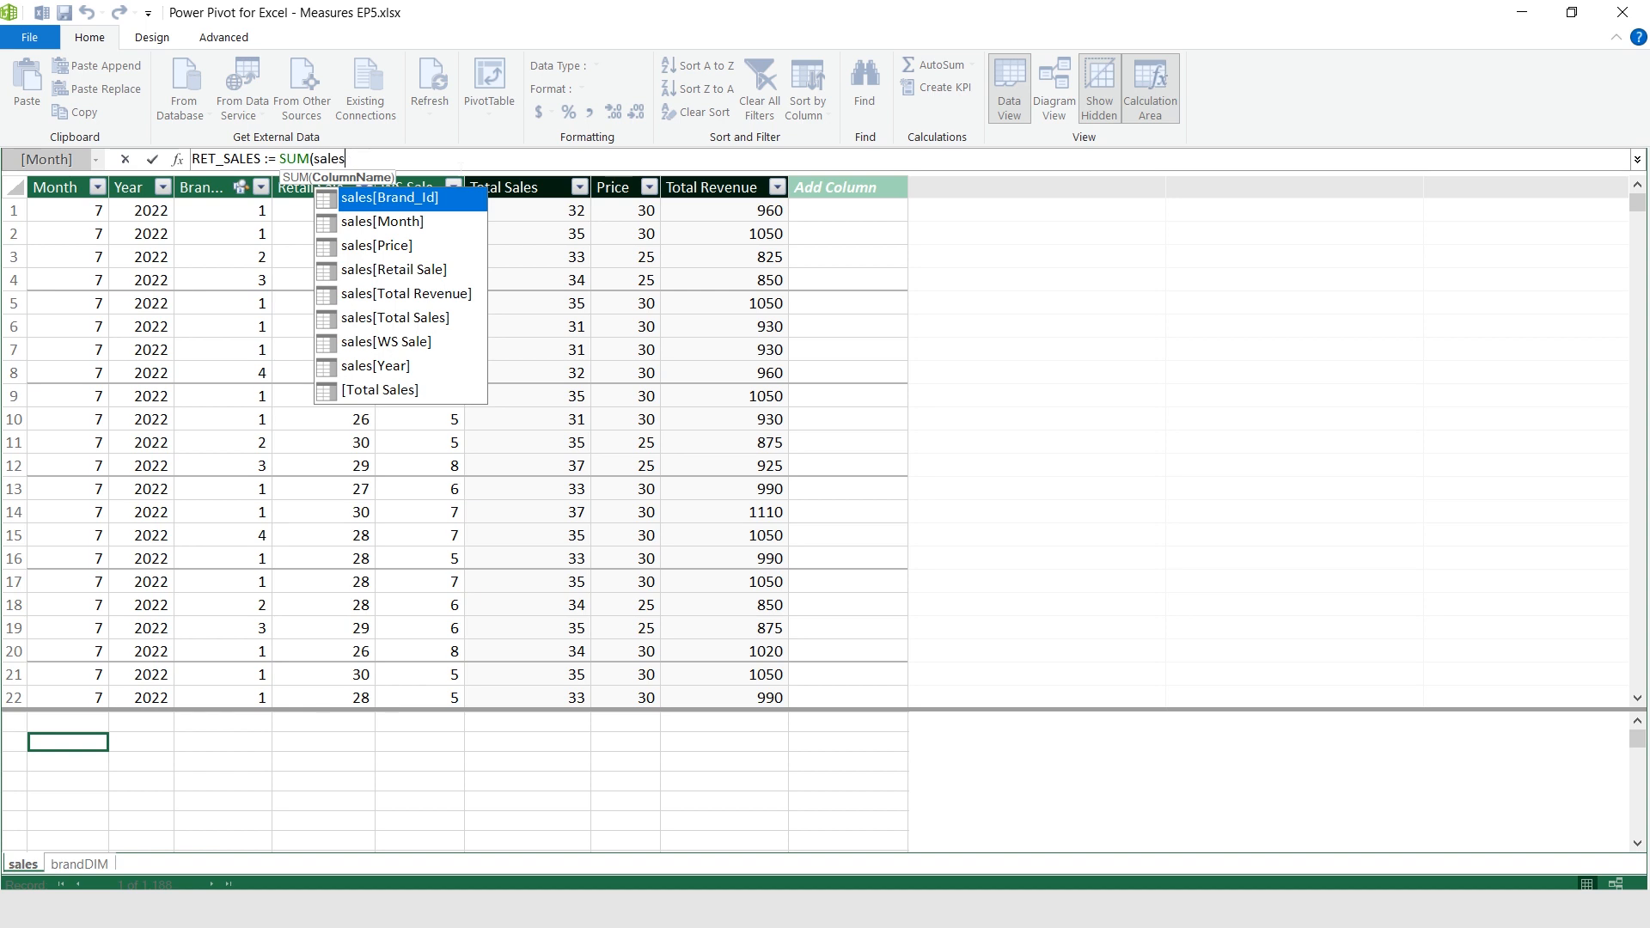
{"action": "key", "text": "Down"}
{"action": "key", "text": "Down"}
{"action": "key", "text": "Down"}
{"action": "key", "text": "Down"}
{"action": "key", "text": "Down"}
{"action": "key", "text": "Down"}
{"action": "key", "text": "Down"}
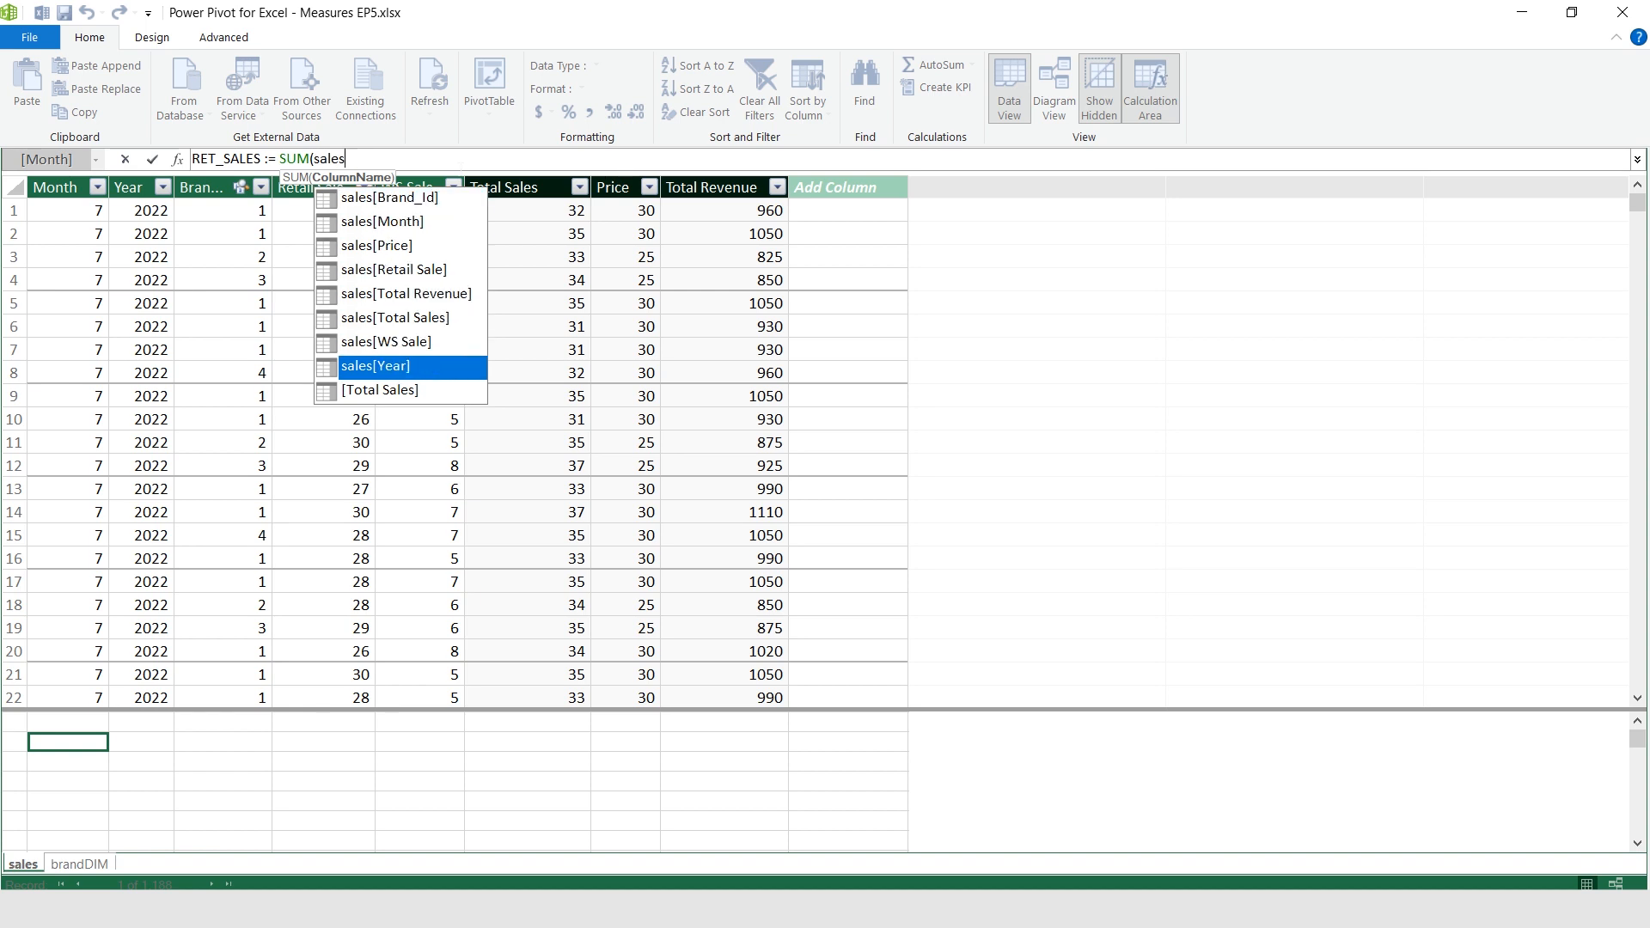
{"action": "key", "text": "Up"}
{"action": "key", "text": "Up"}
{"action": "key", "text": "Up"}
{"action": "key", "text": "Up"}
{"action": "key", "text": "Tab"}
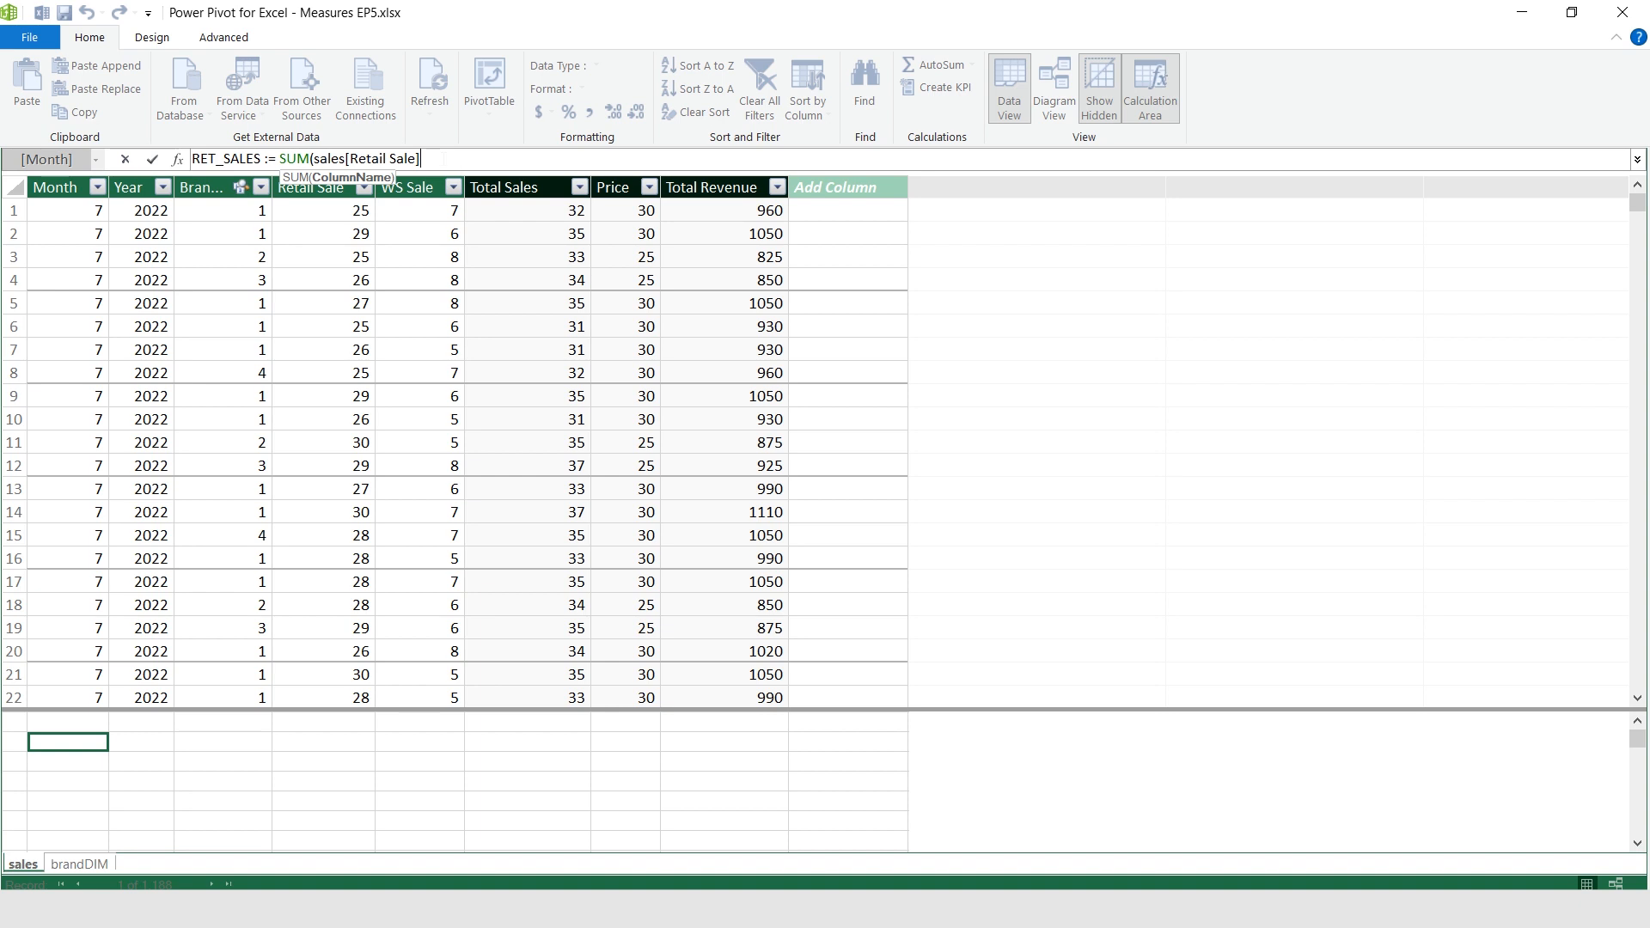
{"action": "type", "text": ")"}
{"action": "key", "text": "Return"}
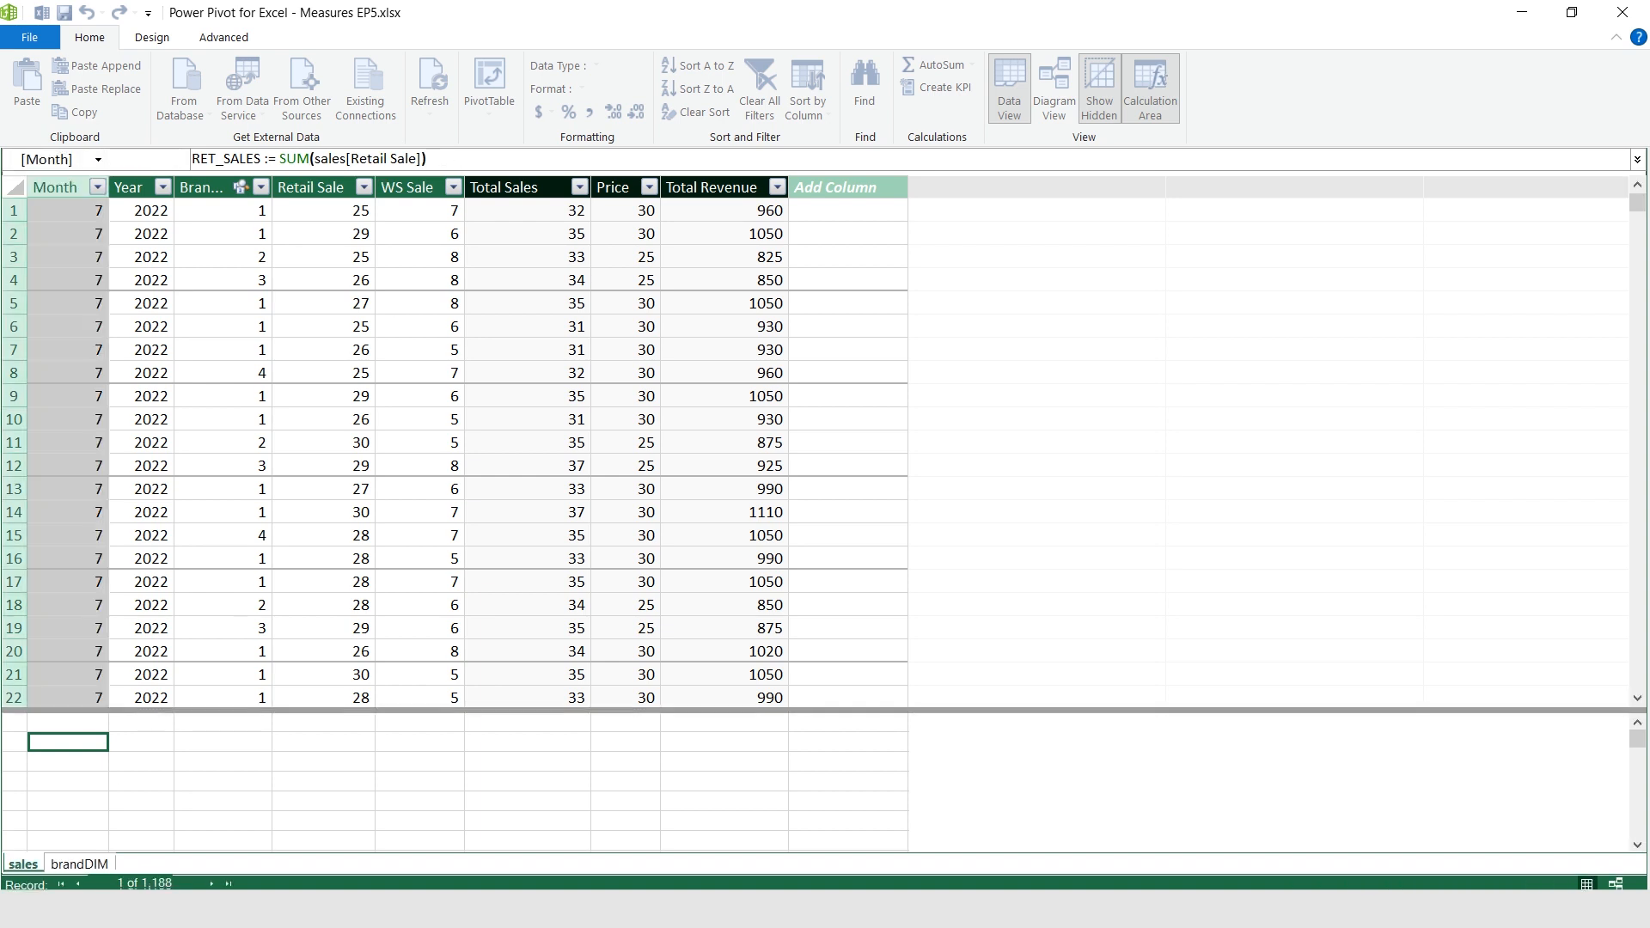
{"action": "left_click_drag", "start_coordinate": [108, 196], "coordinate": [237, 662]}
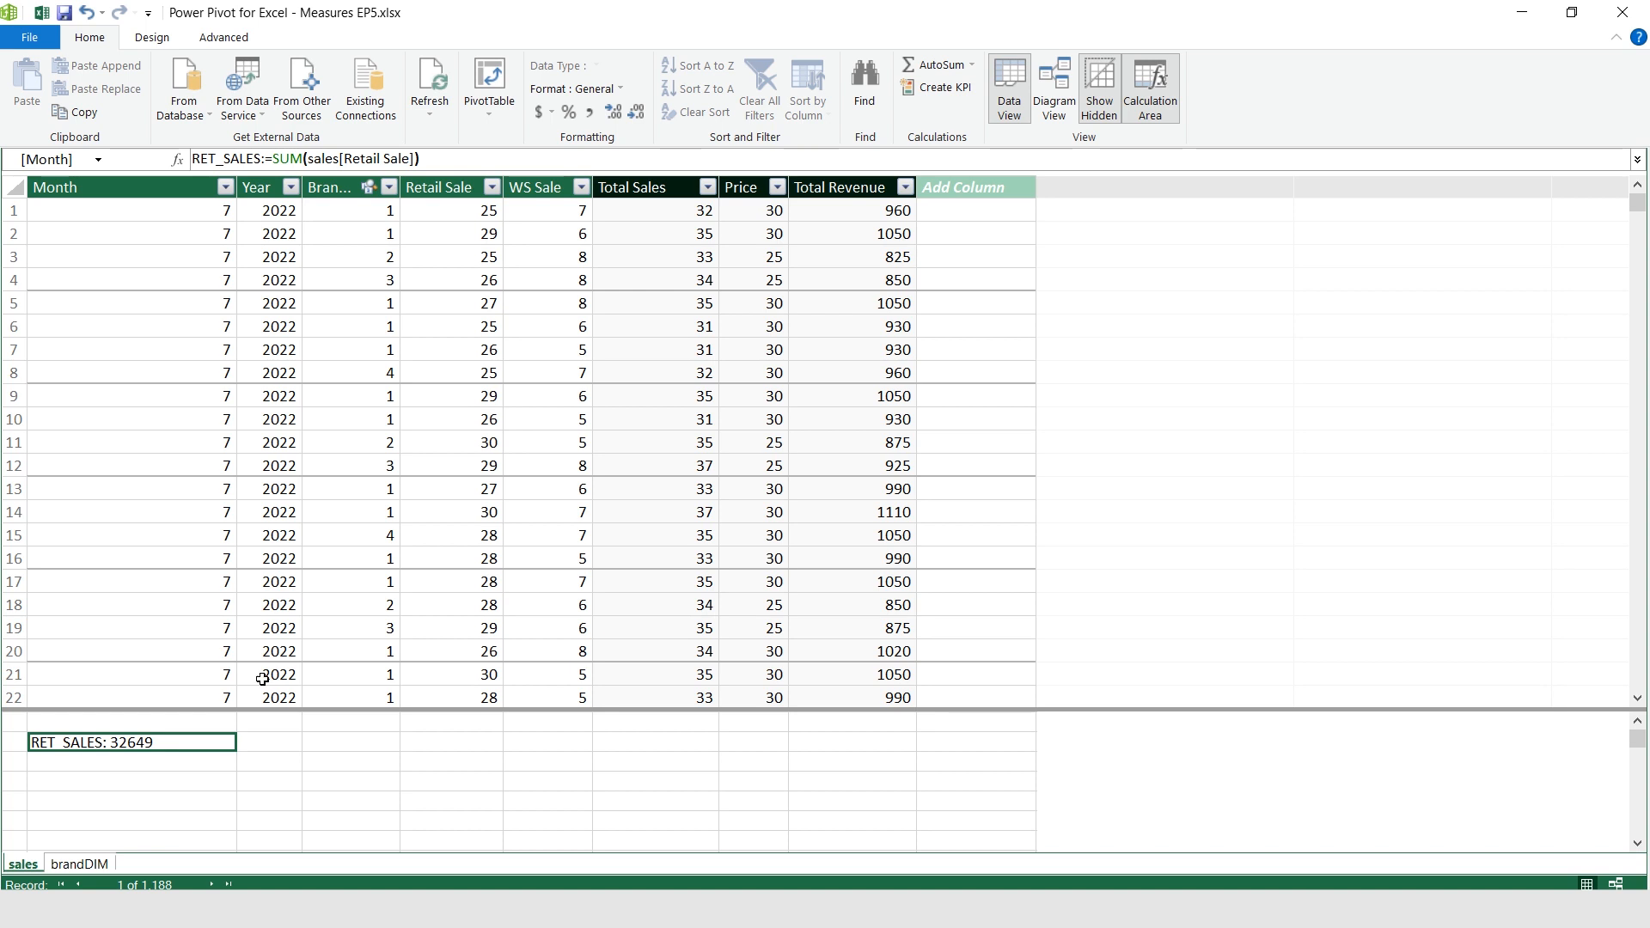
Create the measure WS_SALES := SUM(sales[WS Sale]) in the calculation area cell directly below RET_SALES.
{"action": "left_click", "coordinate": [158, 770]}
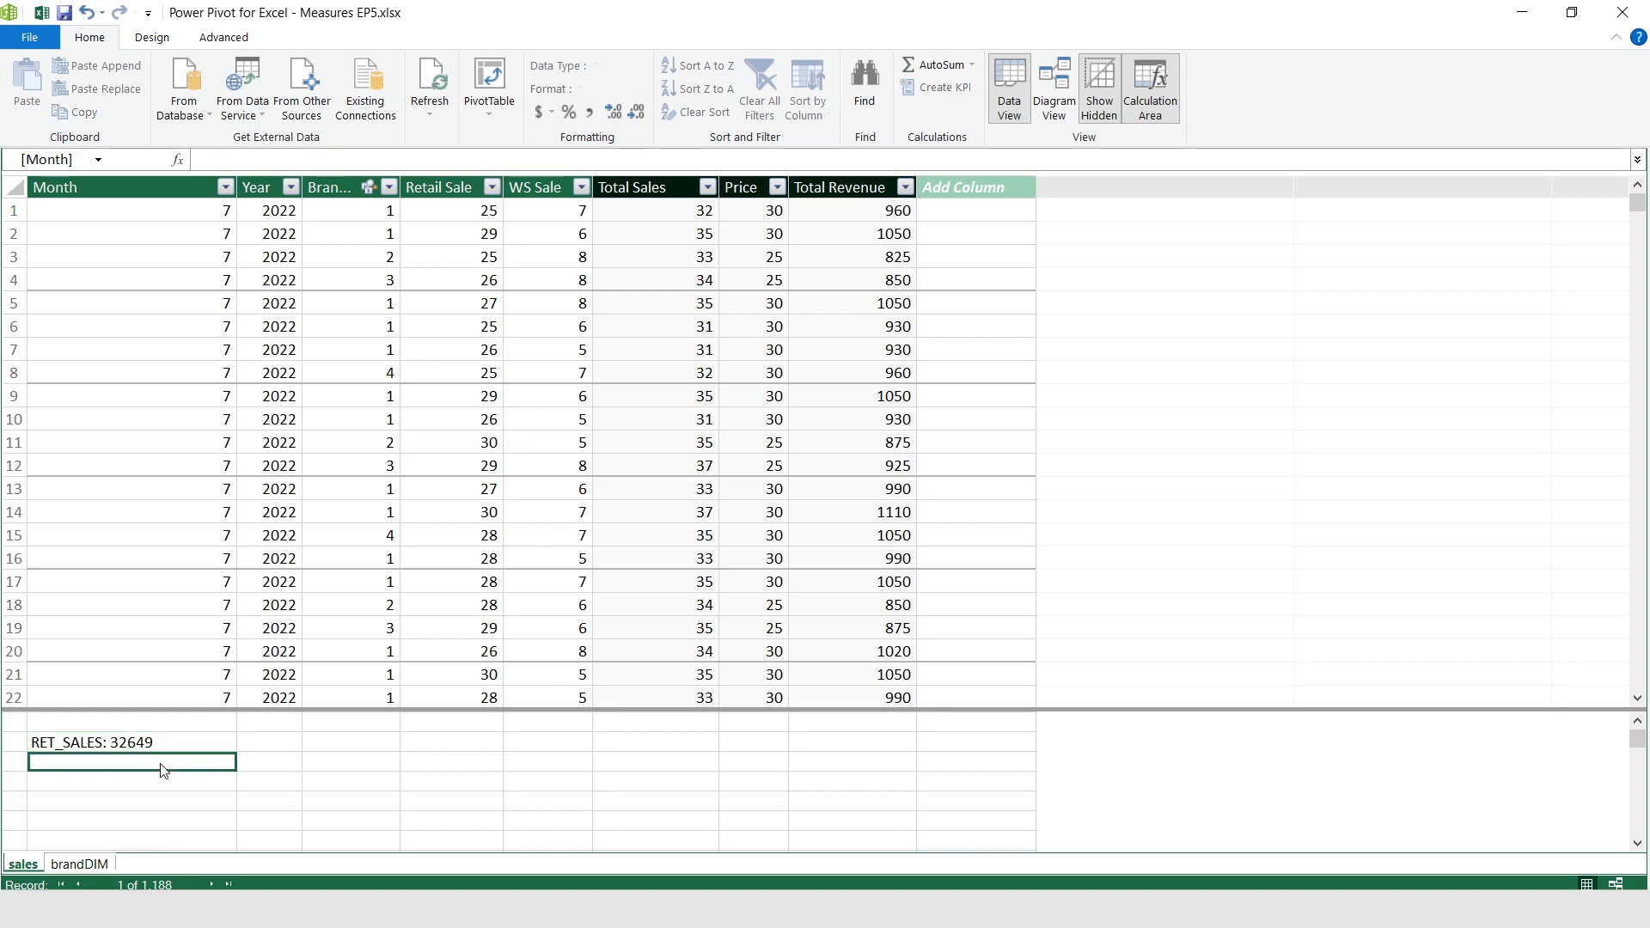
{"action": "type", "text": "WS_SALES := SUM("}
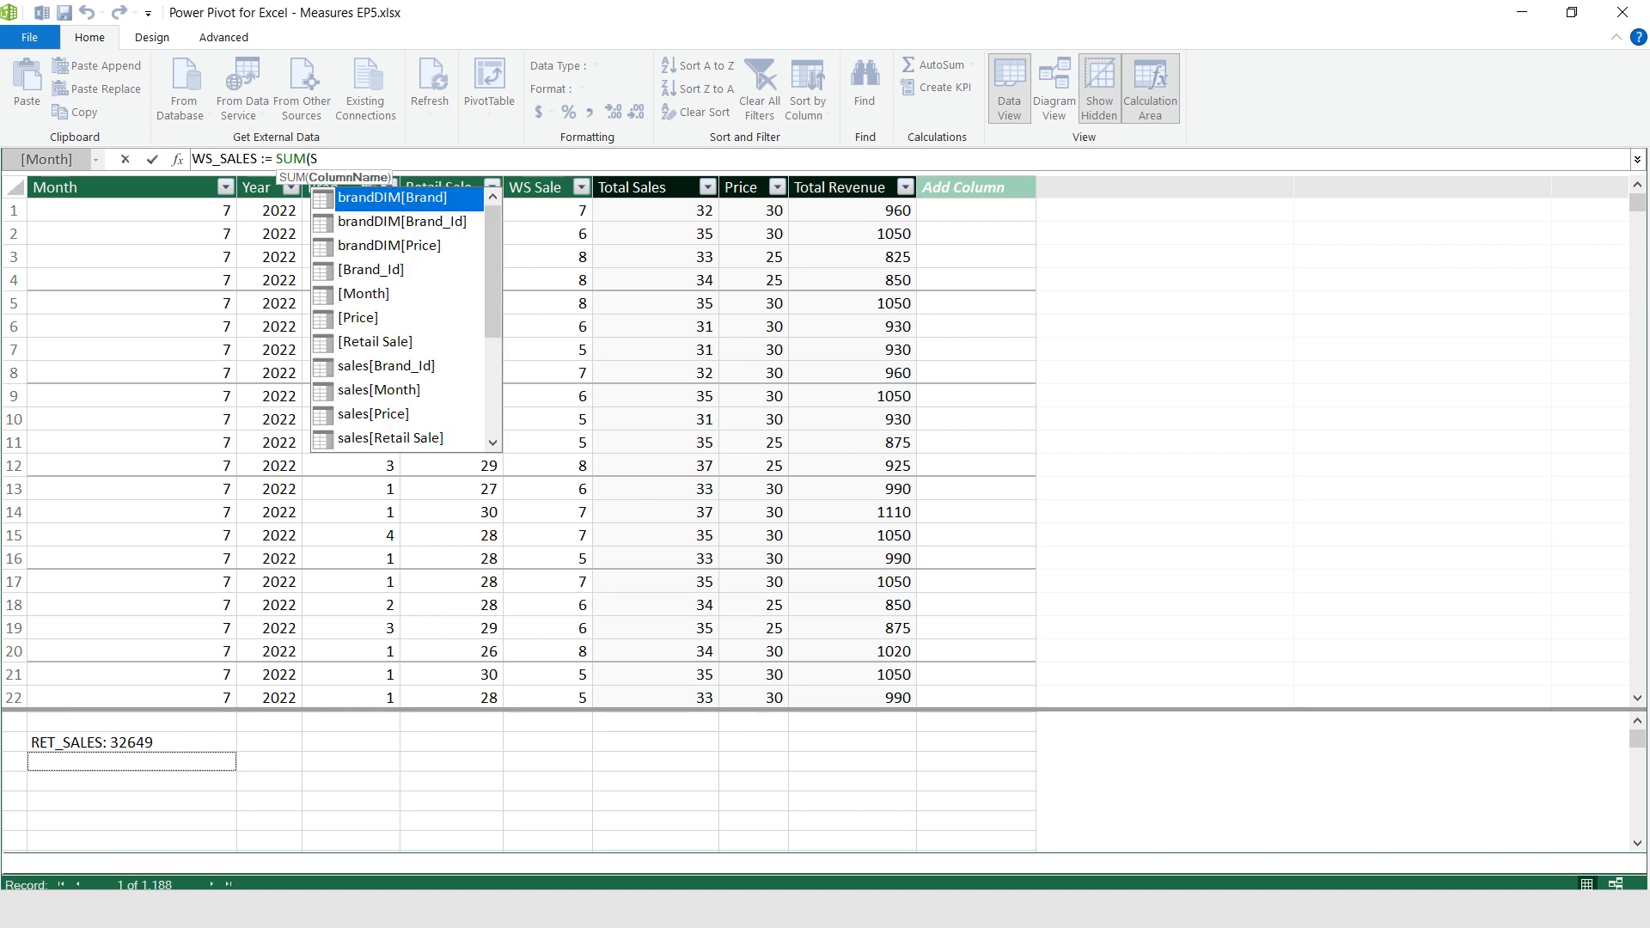
{"action": "type", "text": "SALE"}
{"action": "key", "text": "Down"}
{"action": "key", "text": "Down"}
{"action": "key", "text": "Down"}
{"action": "key", "text": "Down"}
{"action": "key", "text": "Down"}
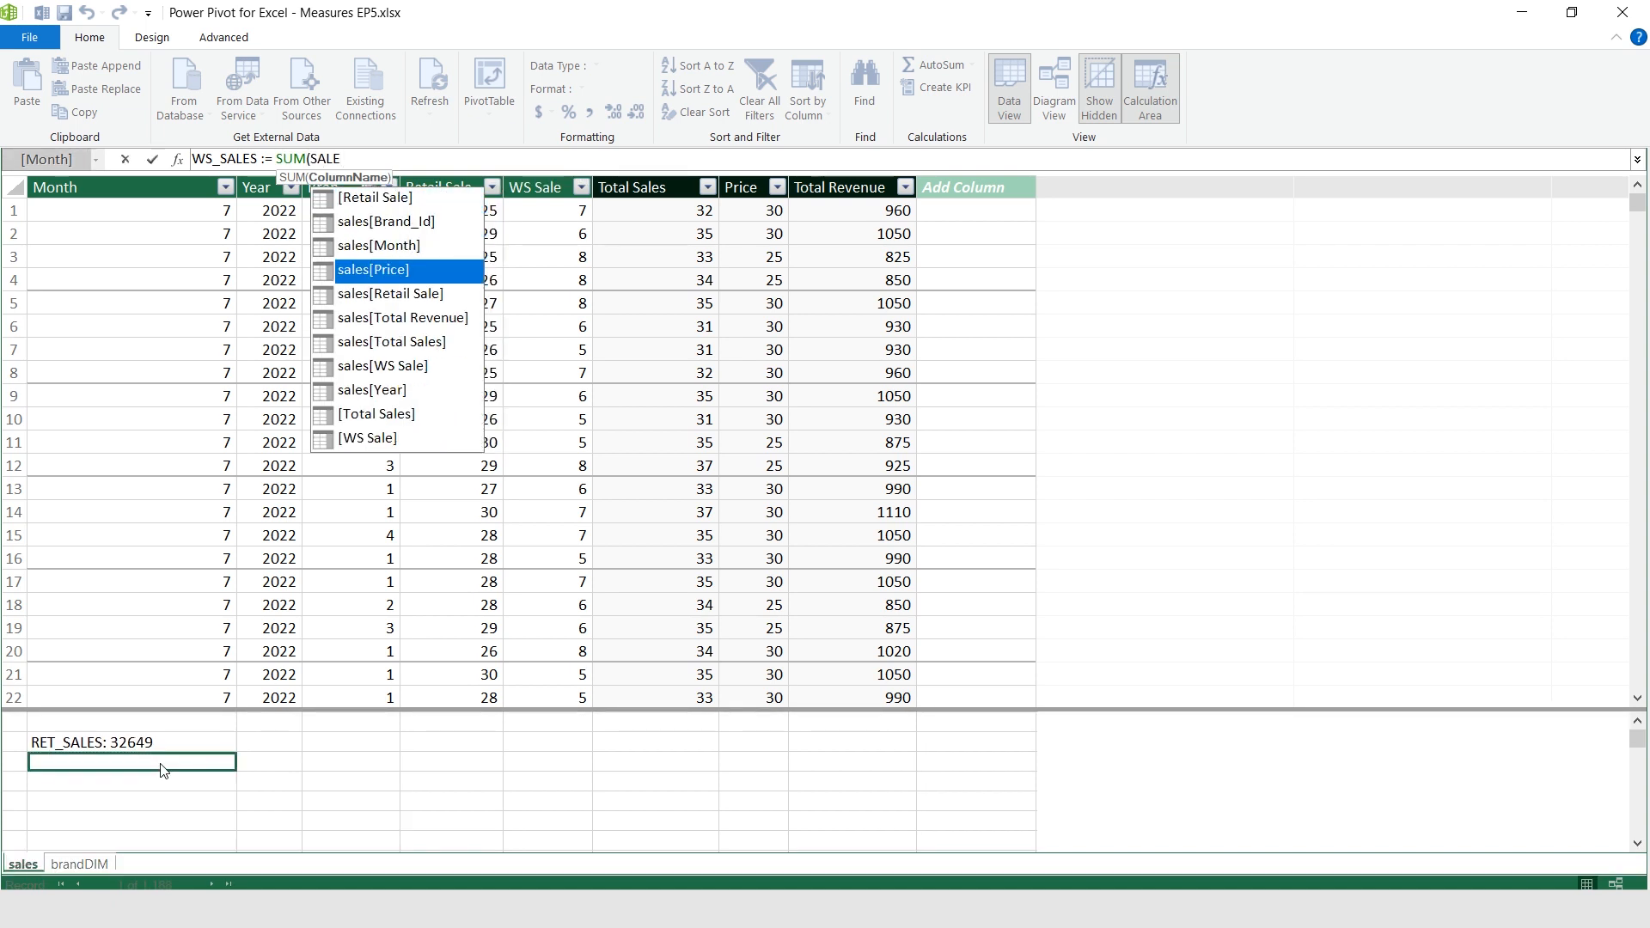
{"action": "key", "text": "Up"}
{"action": "key", "text": "Down"}
{"action": "key", "text": "Down"}
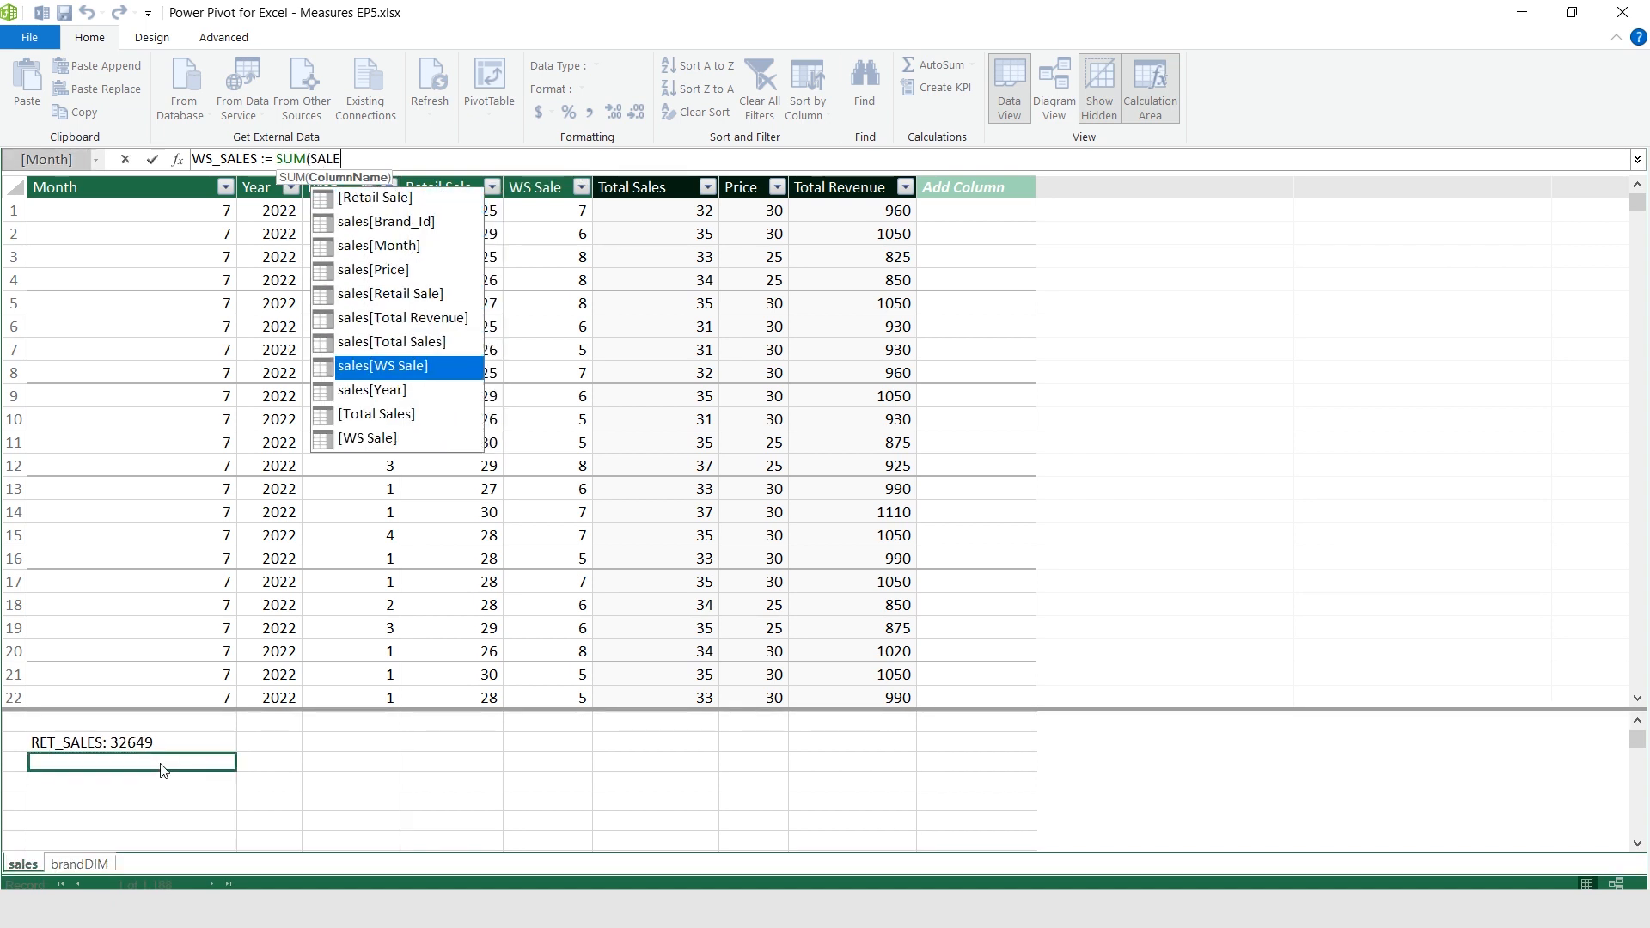
{"action": "key", "text": "Tab"}
{"action": "type", "text": ")"}
{"action": "key", "text": "Return"}
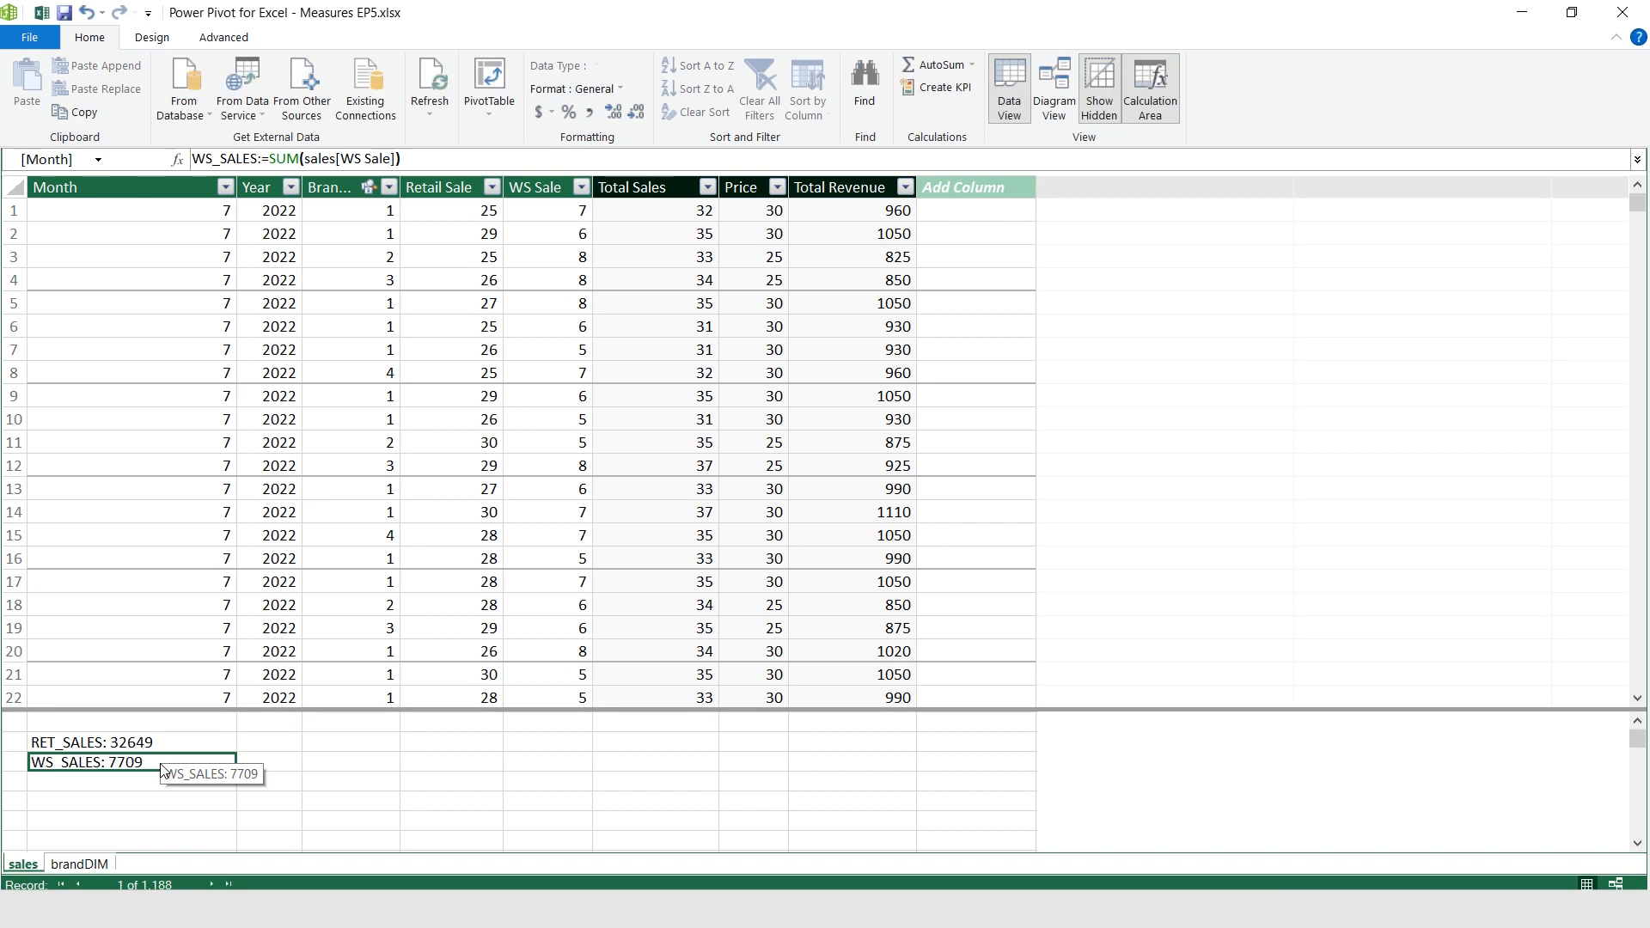
Create the measure TOTAL_SALES := [RET_SALES] + [WS_SALES] in the cell directly below WS_SALES.
{"action": "key", "text": "Down"}
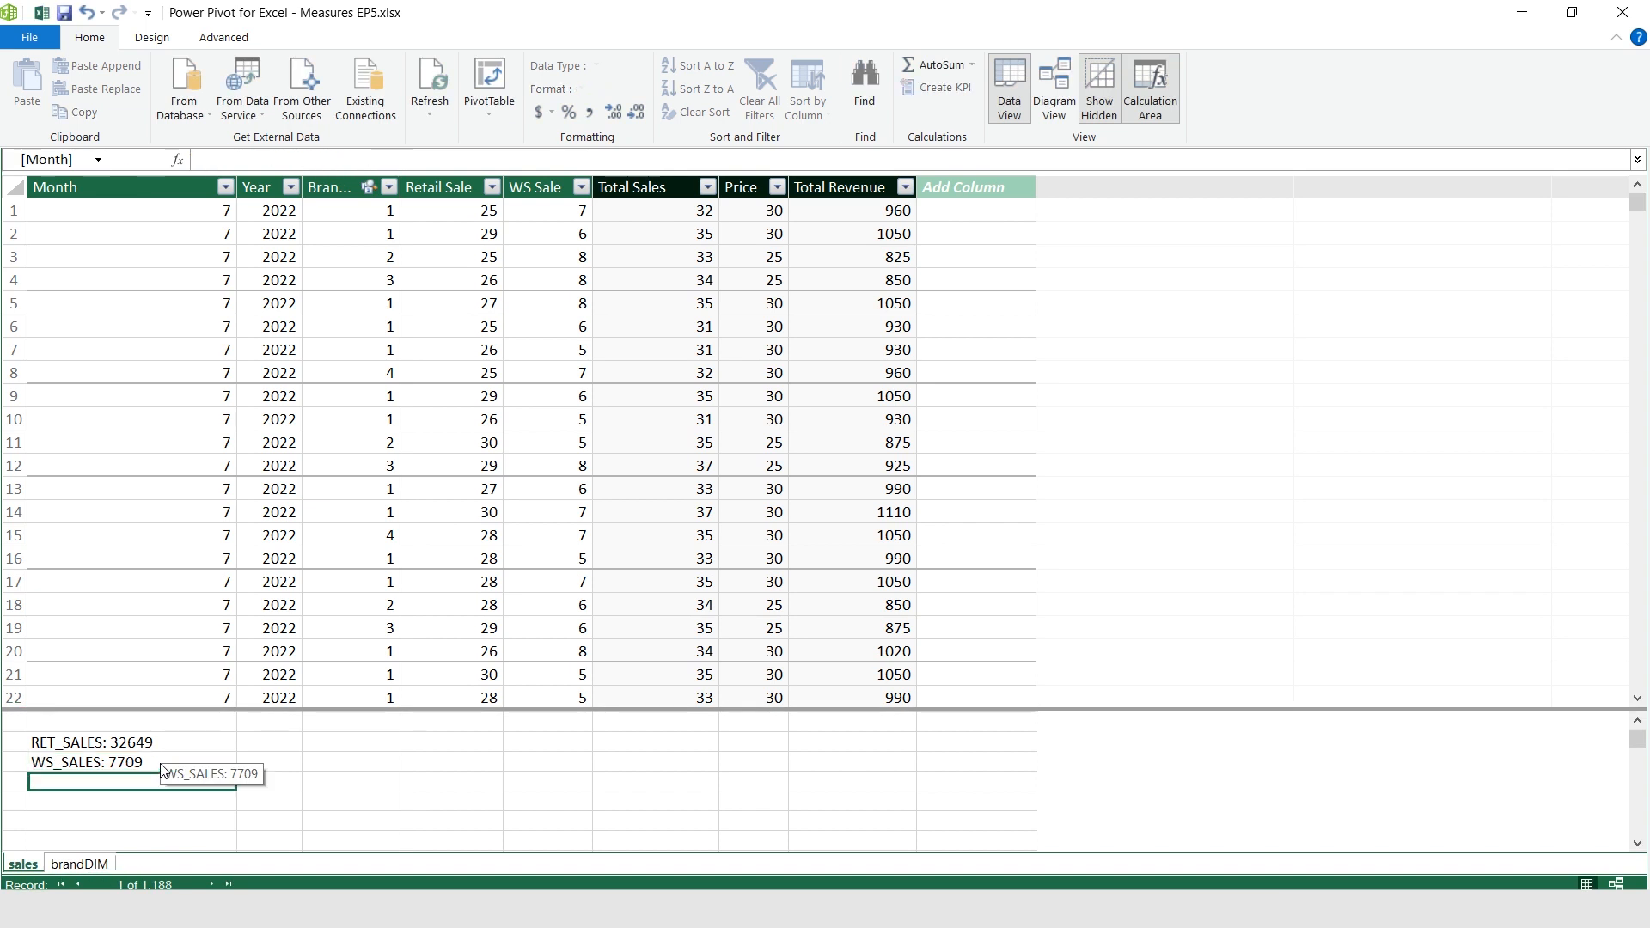
{"action": "type", "text": "TOTAL_SALE"}
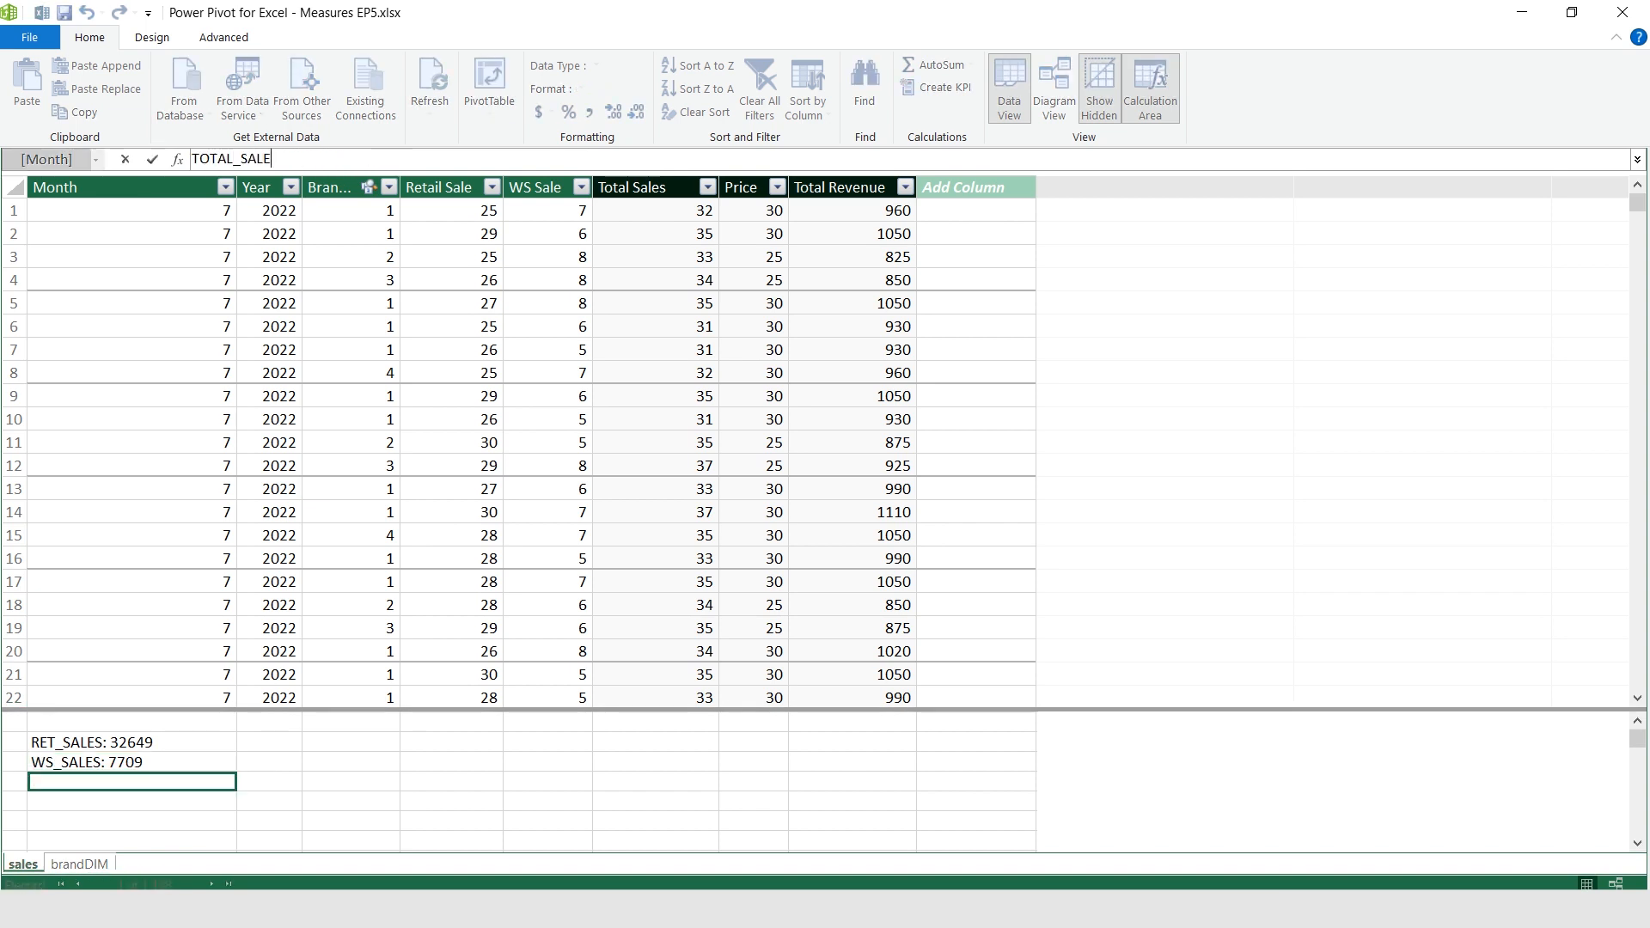
{"action": "type", "text": "S :="}
{"action": "left_click", "coordinate": [85, 745]}
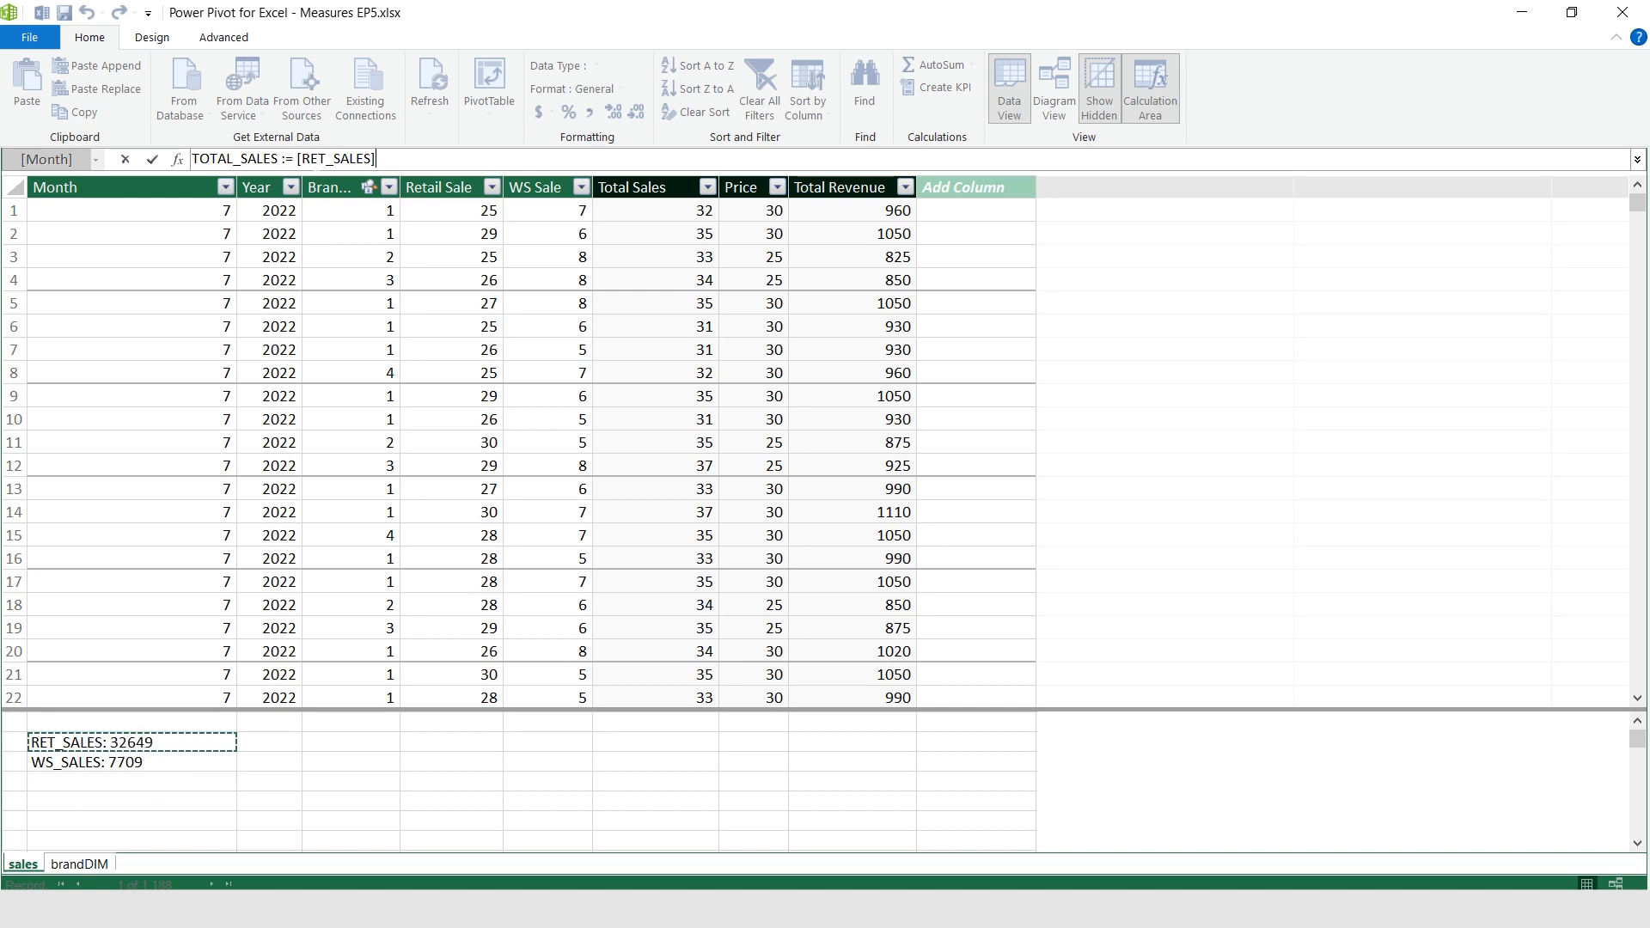
{"action": "type", "text": "+"}
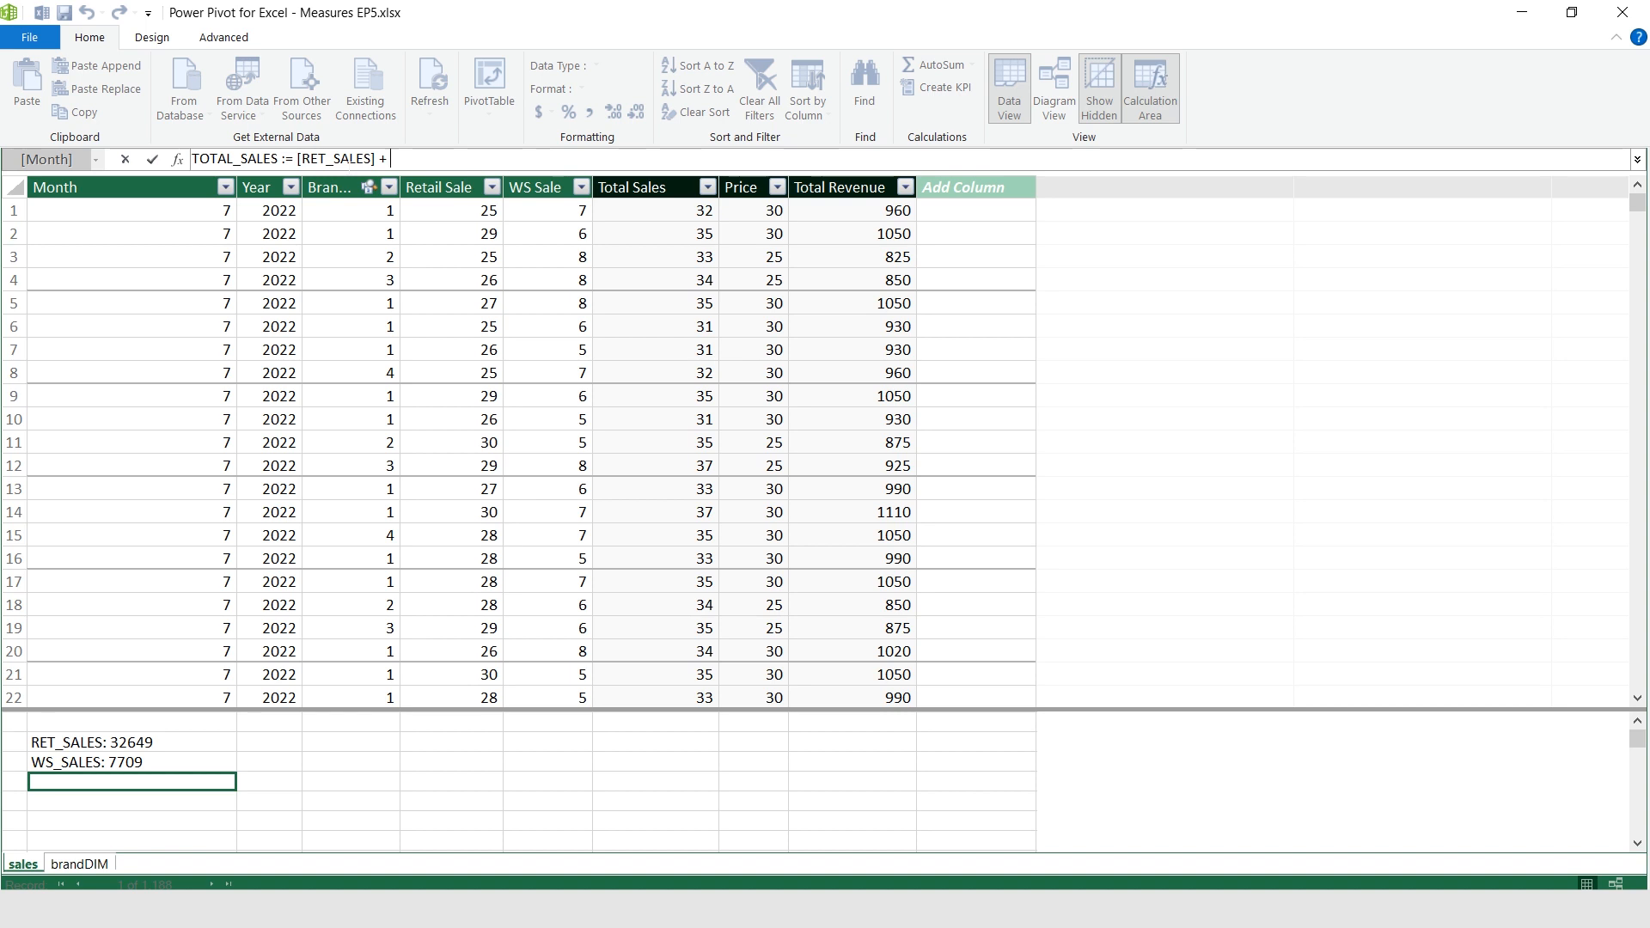
{"action": "type", "text": " [WS"}
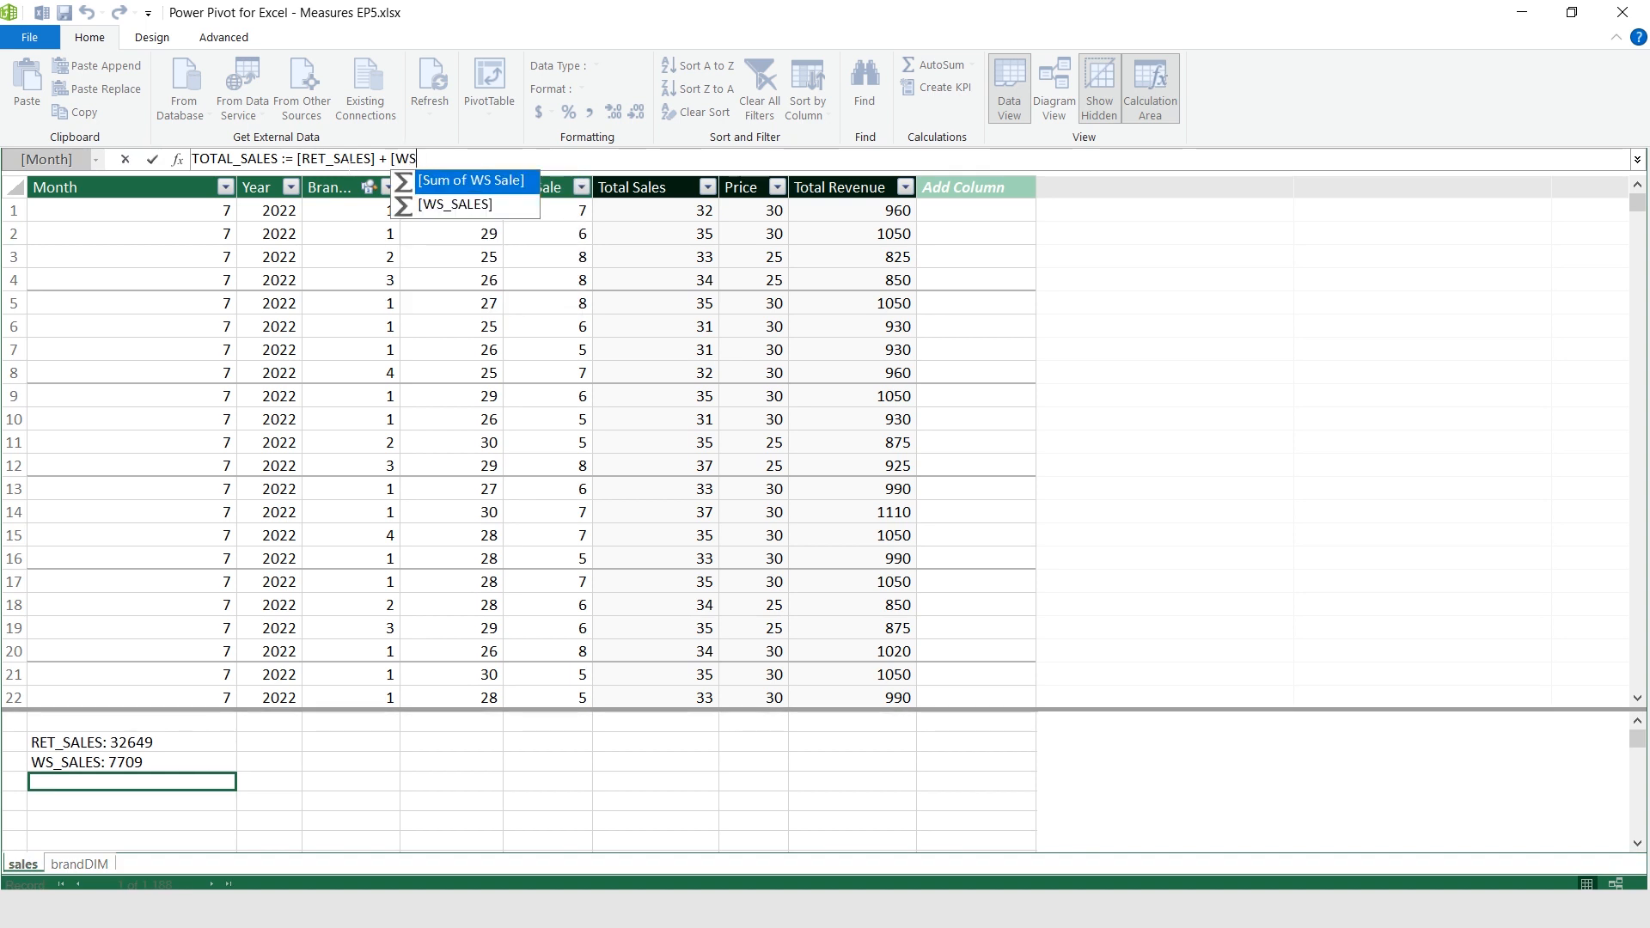
{"action": "key", "text": "Tab"}
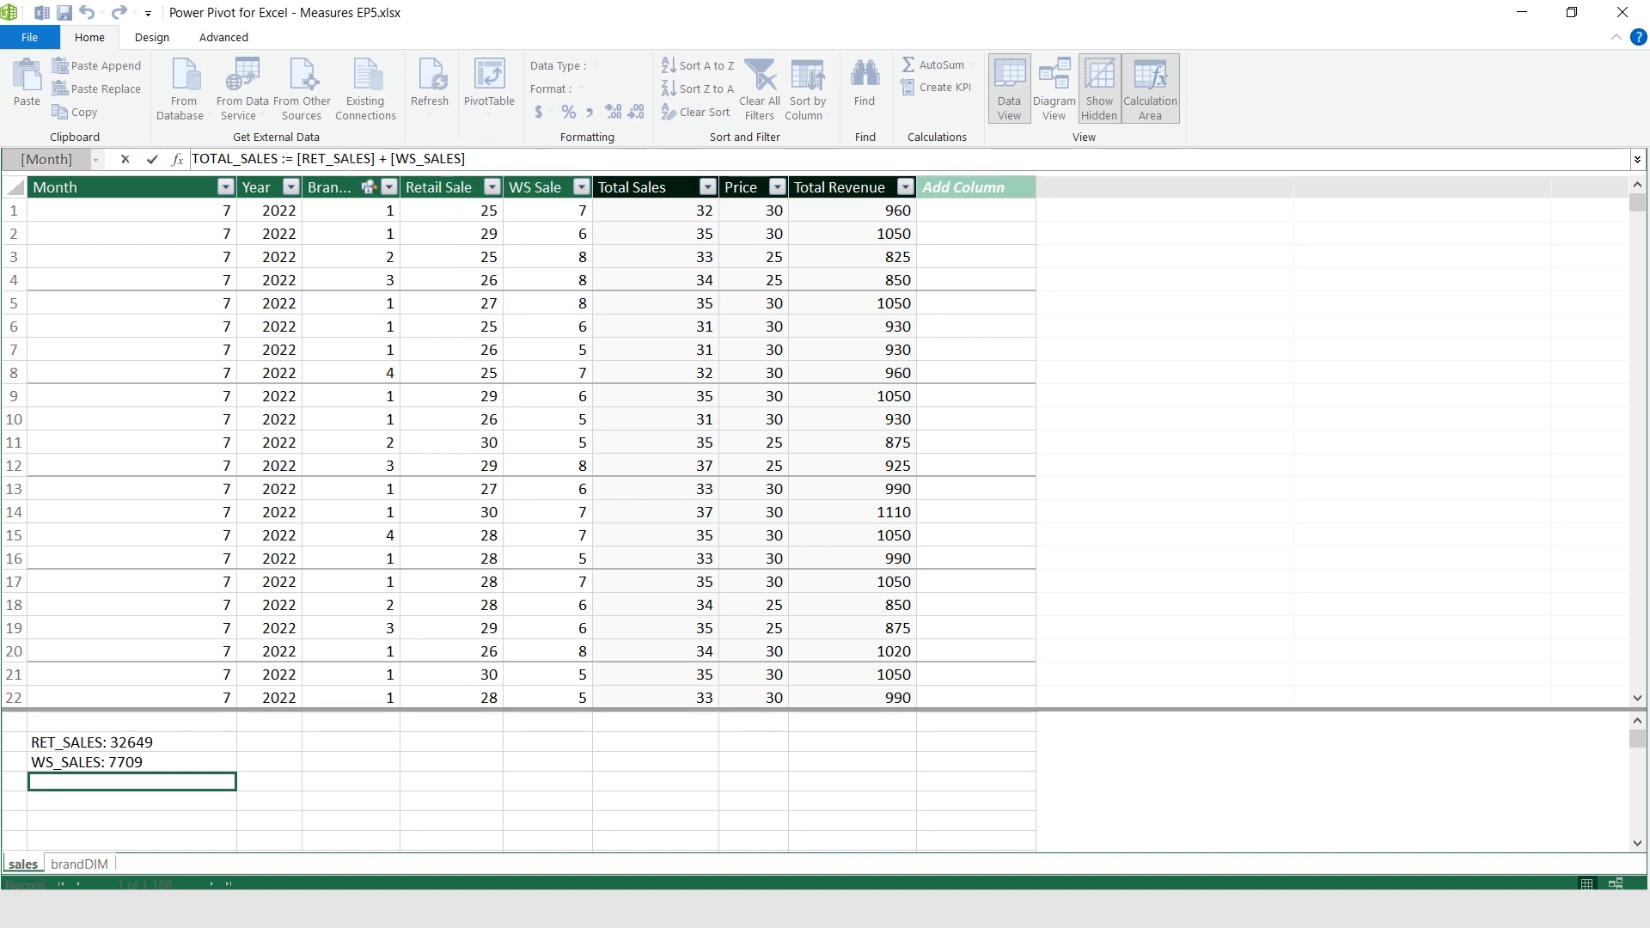
{"action": "key", "text": "Return"}
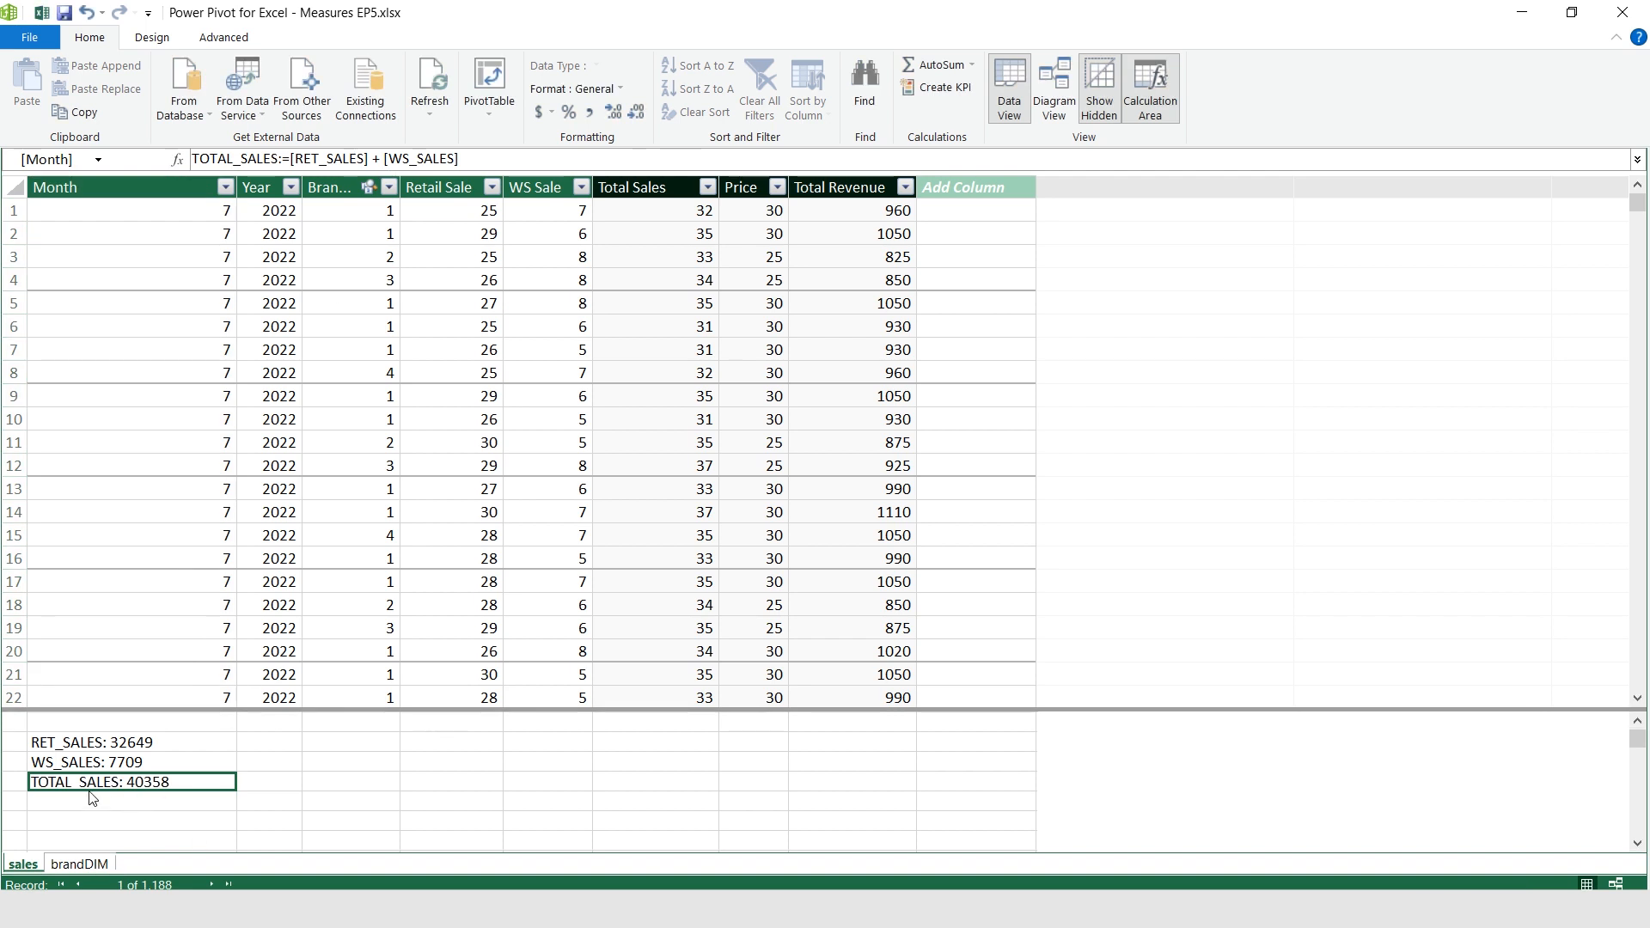
Create a check measure TOT := SUM(sales[Total Sales]), leaving one blank row below TOTAL_SALES.
{"action": "left_click", "coordinate": [120, 823]}
{"action": "type", "text": "TOT :="}
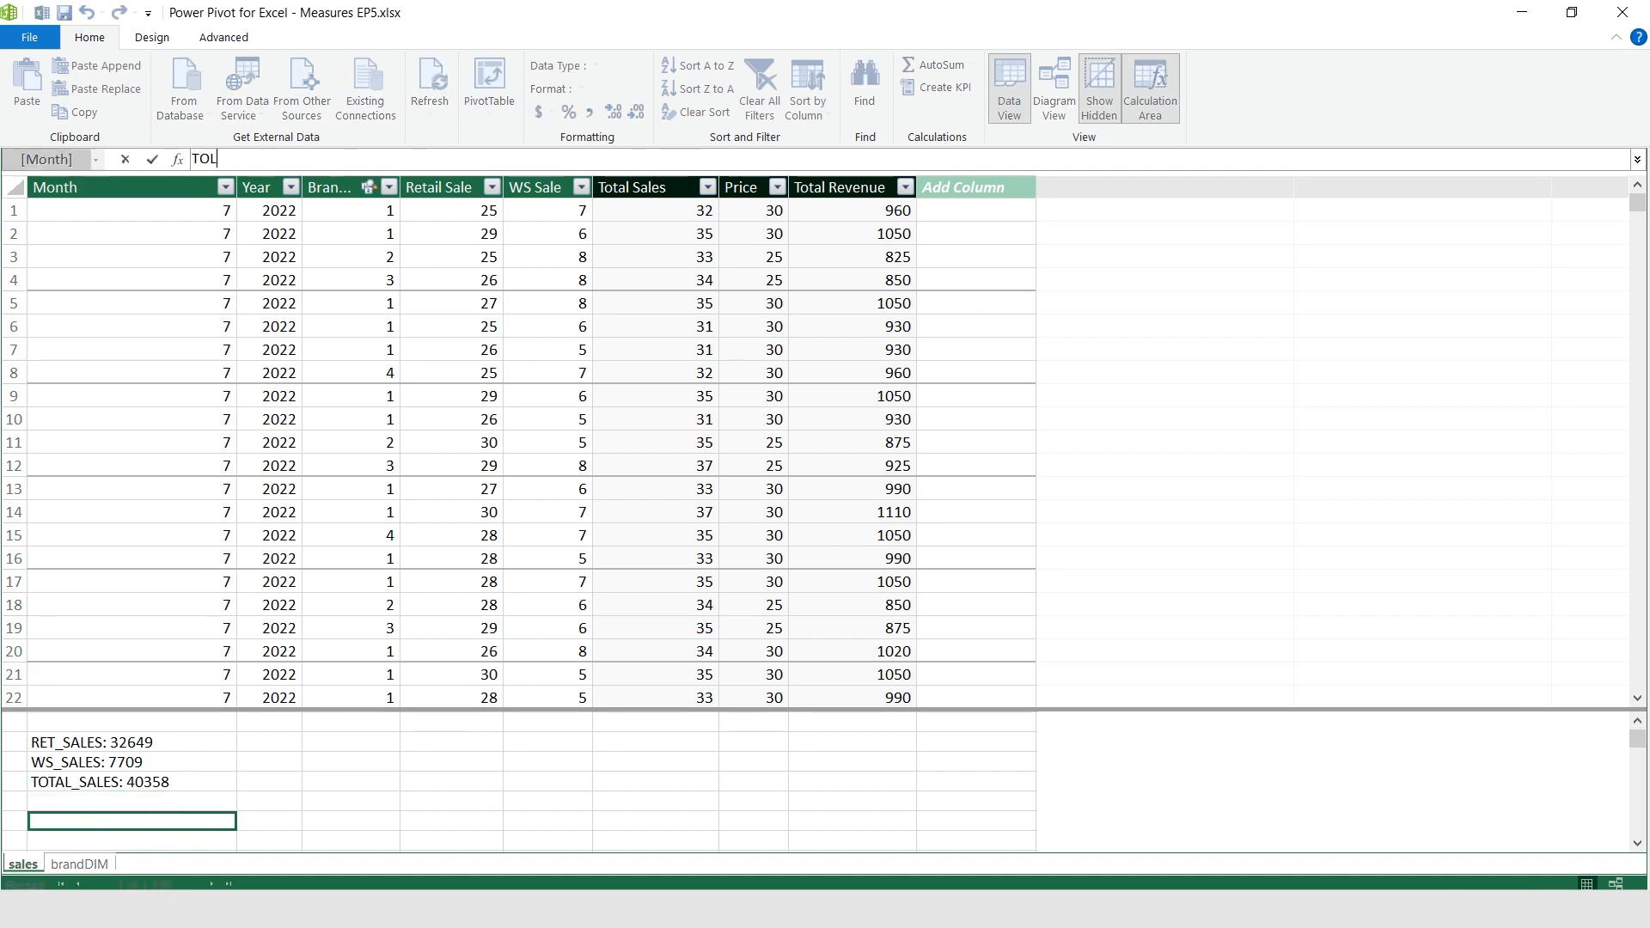
{"action": "type", "text": " SUM("}
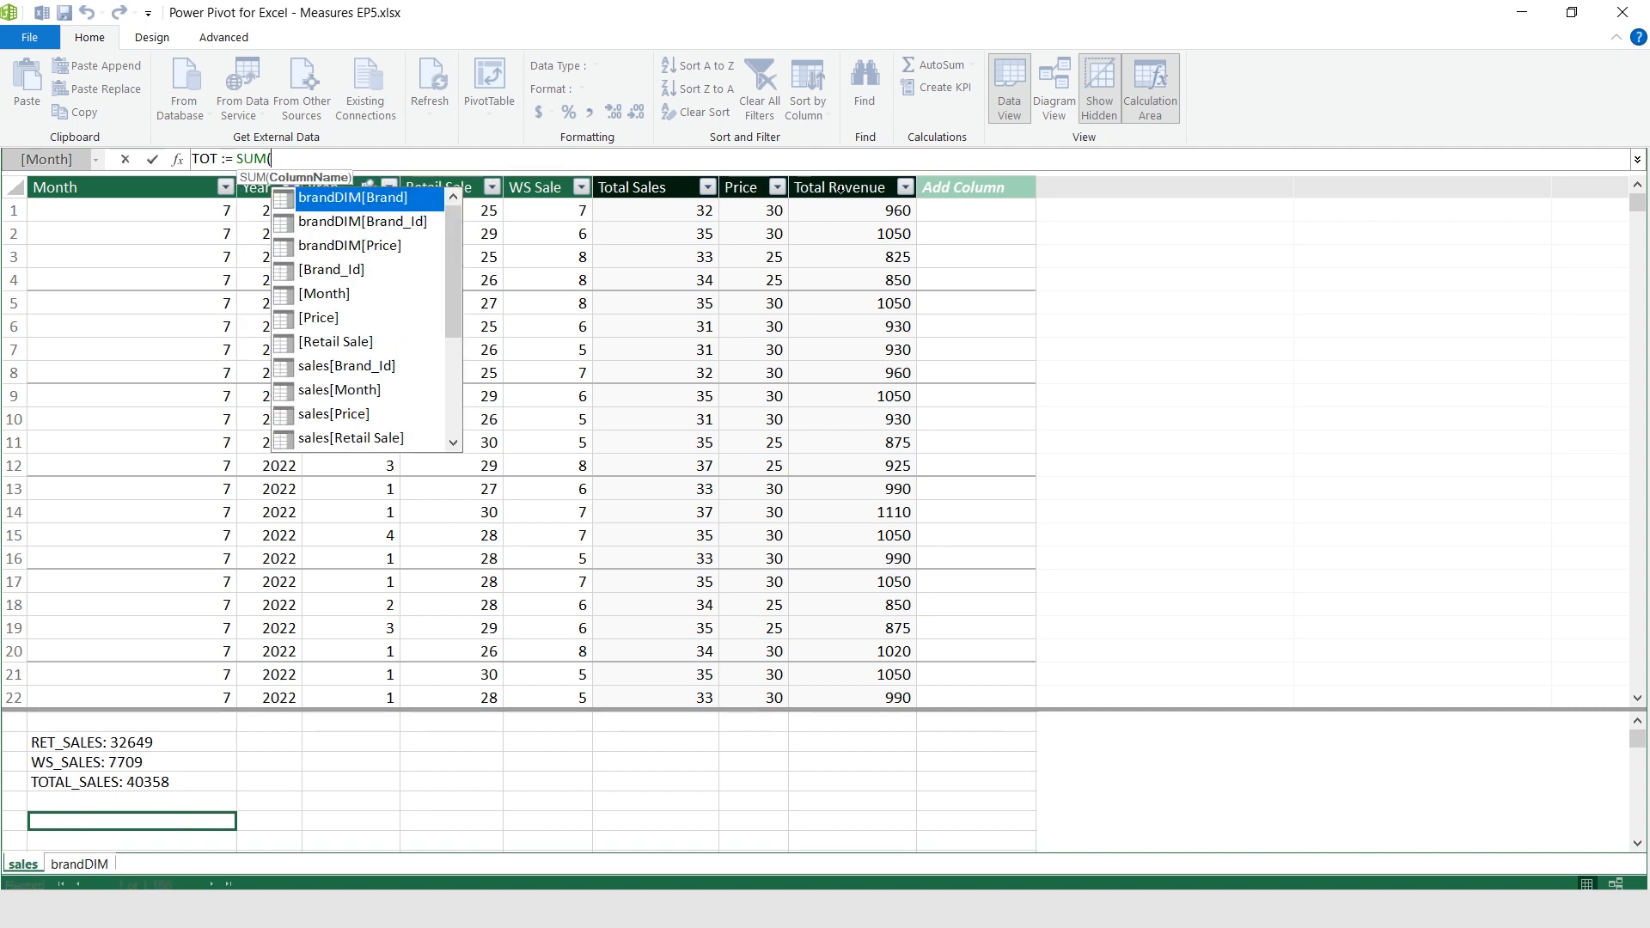
{"action": "type", "text": "SALES"}
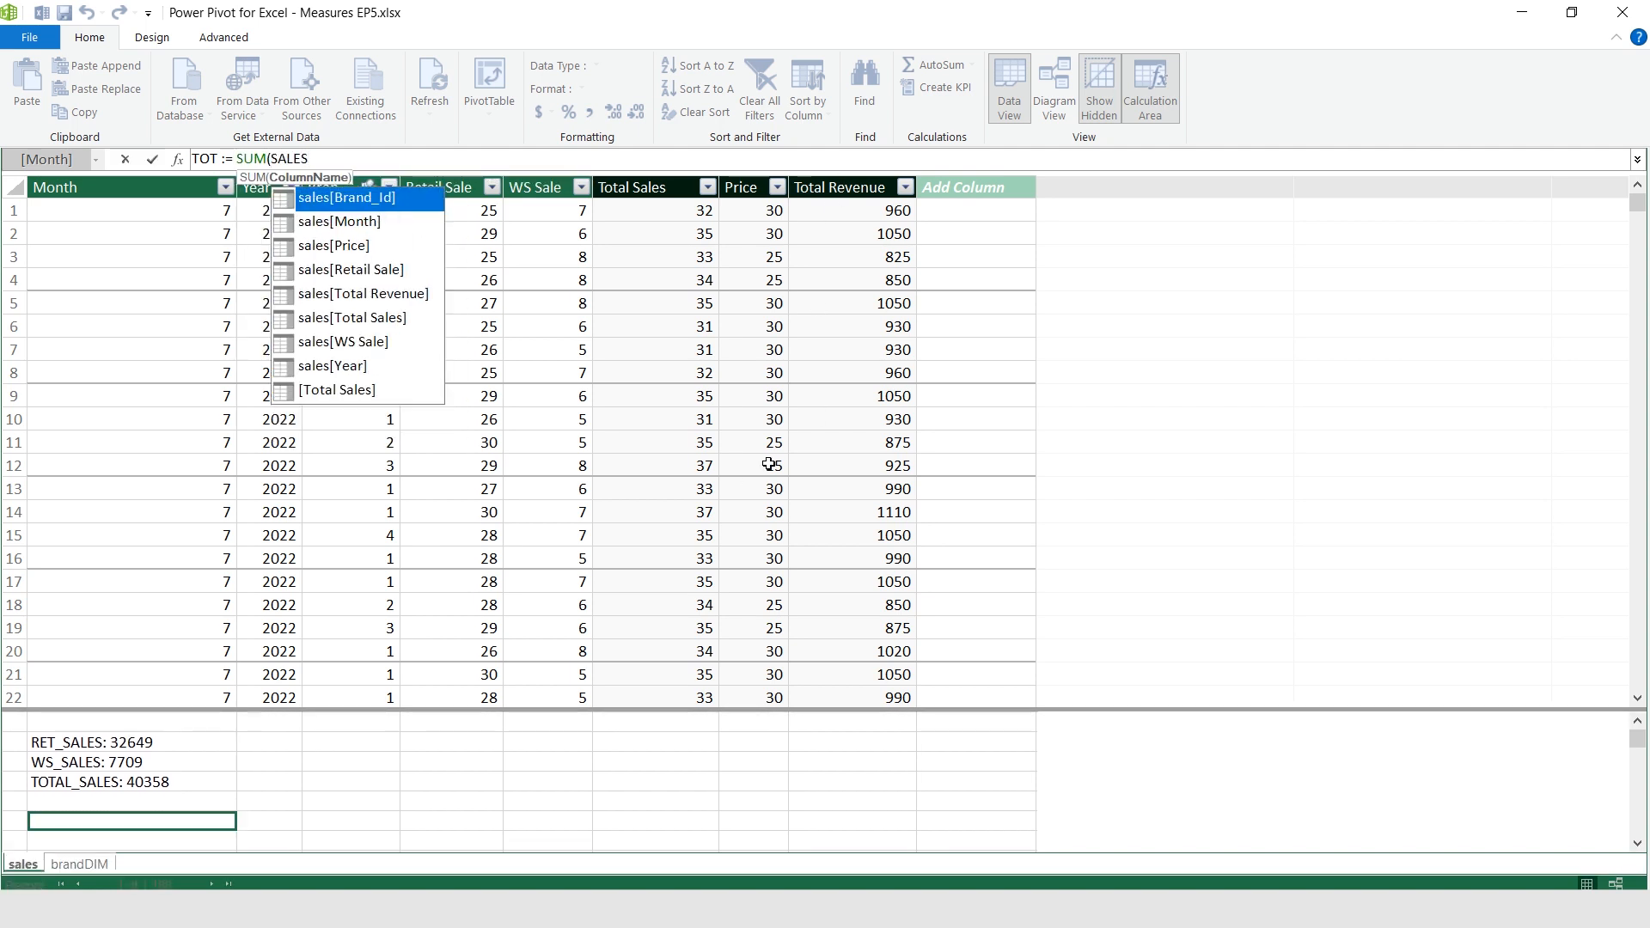
{"action": "key", "text": "Down"}
{"action": "key", "text": "Down"}
{"action": "key", "text": "Down"}
{"action": "key", "text": "Down"}
{"action": "key", "text": "Down"}
{"action": "key", "text": "Tab"}
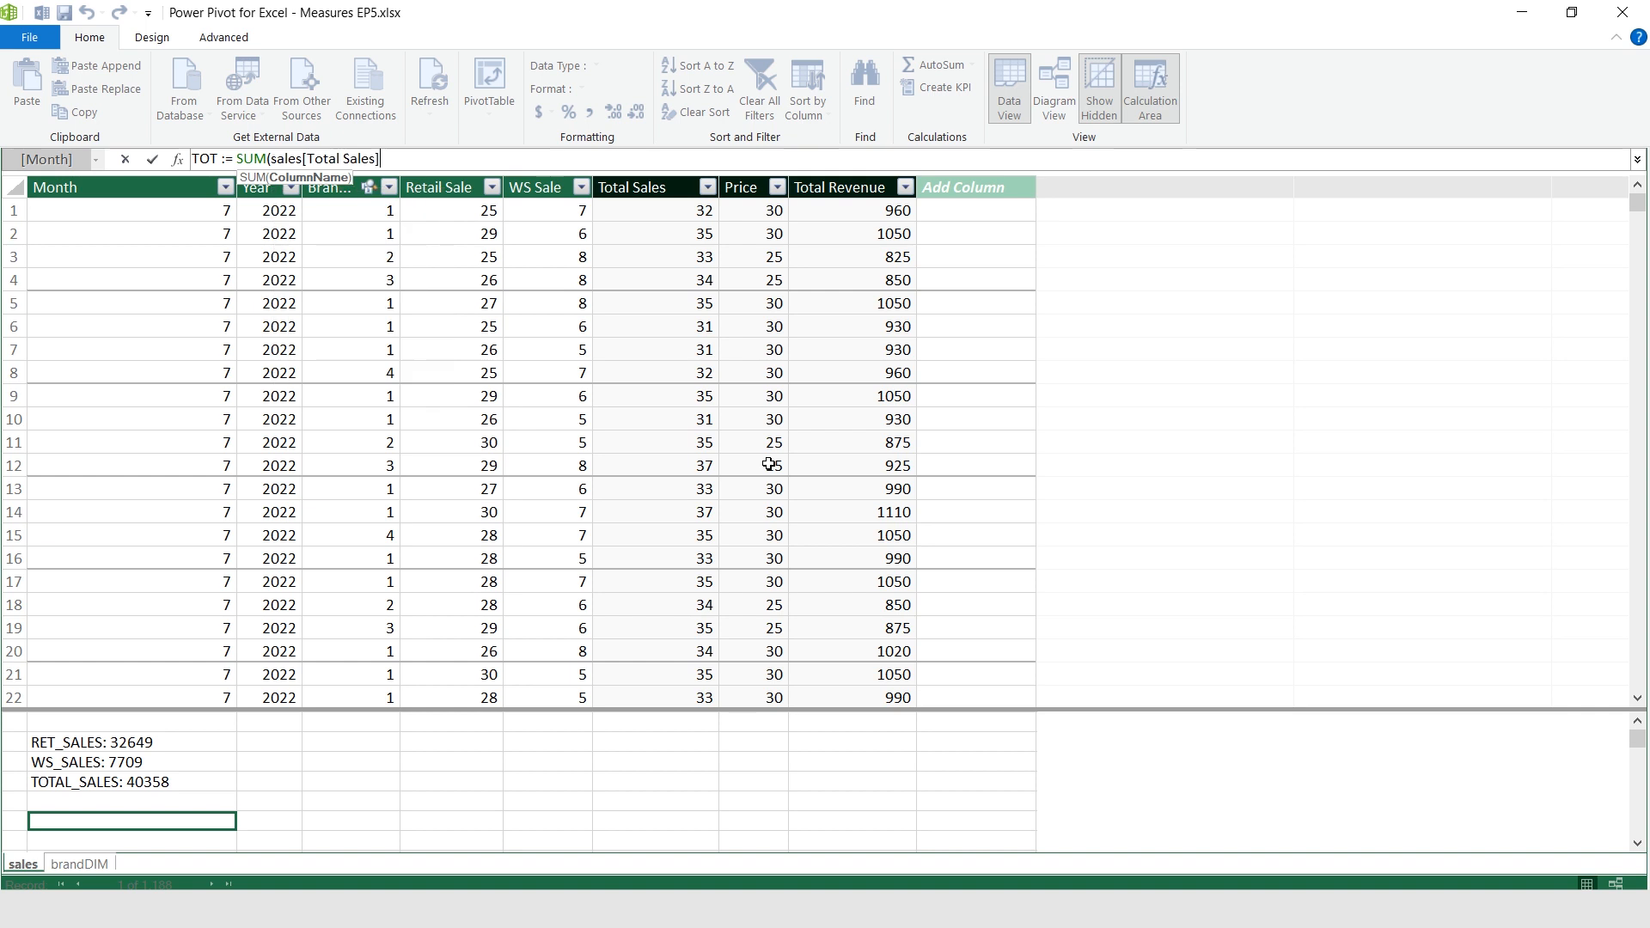
{"action": "type", "text": ")"}
{"action": "key", "text": "Return"}
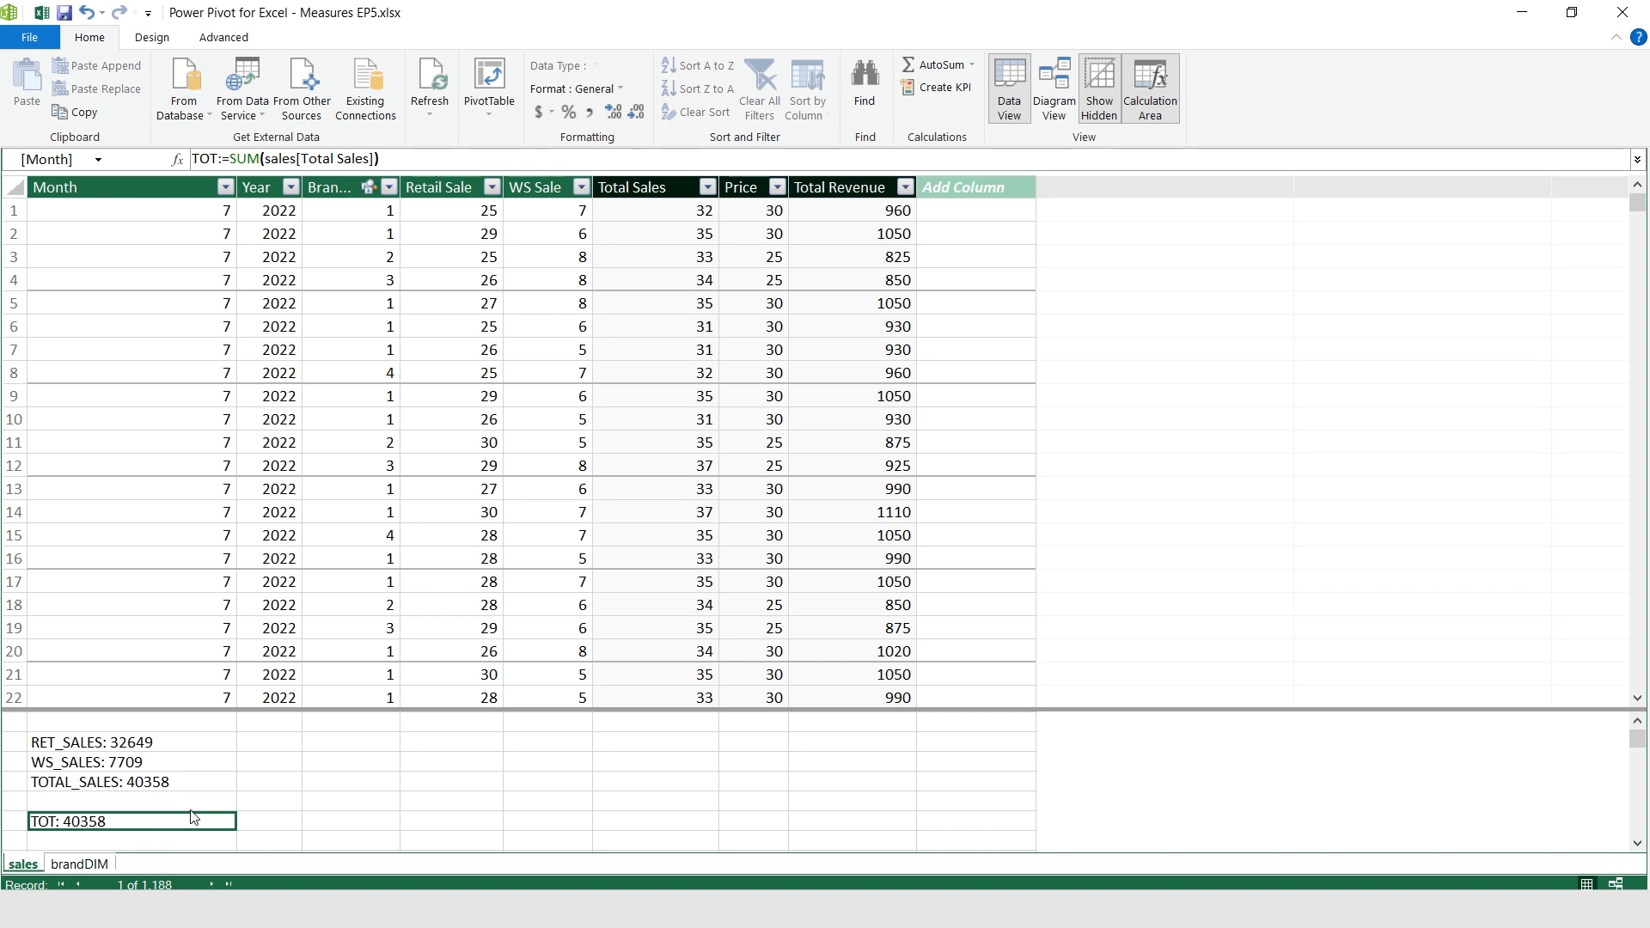
Replace the TOT measure with TOT_REVENUE := SUM(sales[Total Revenue]) in the same calculation area cell.
{"action": "left_click", "coordinate": [219, 761]}
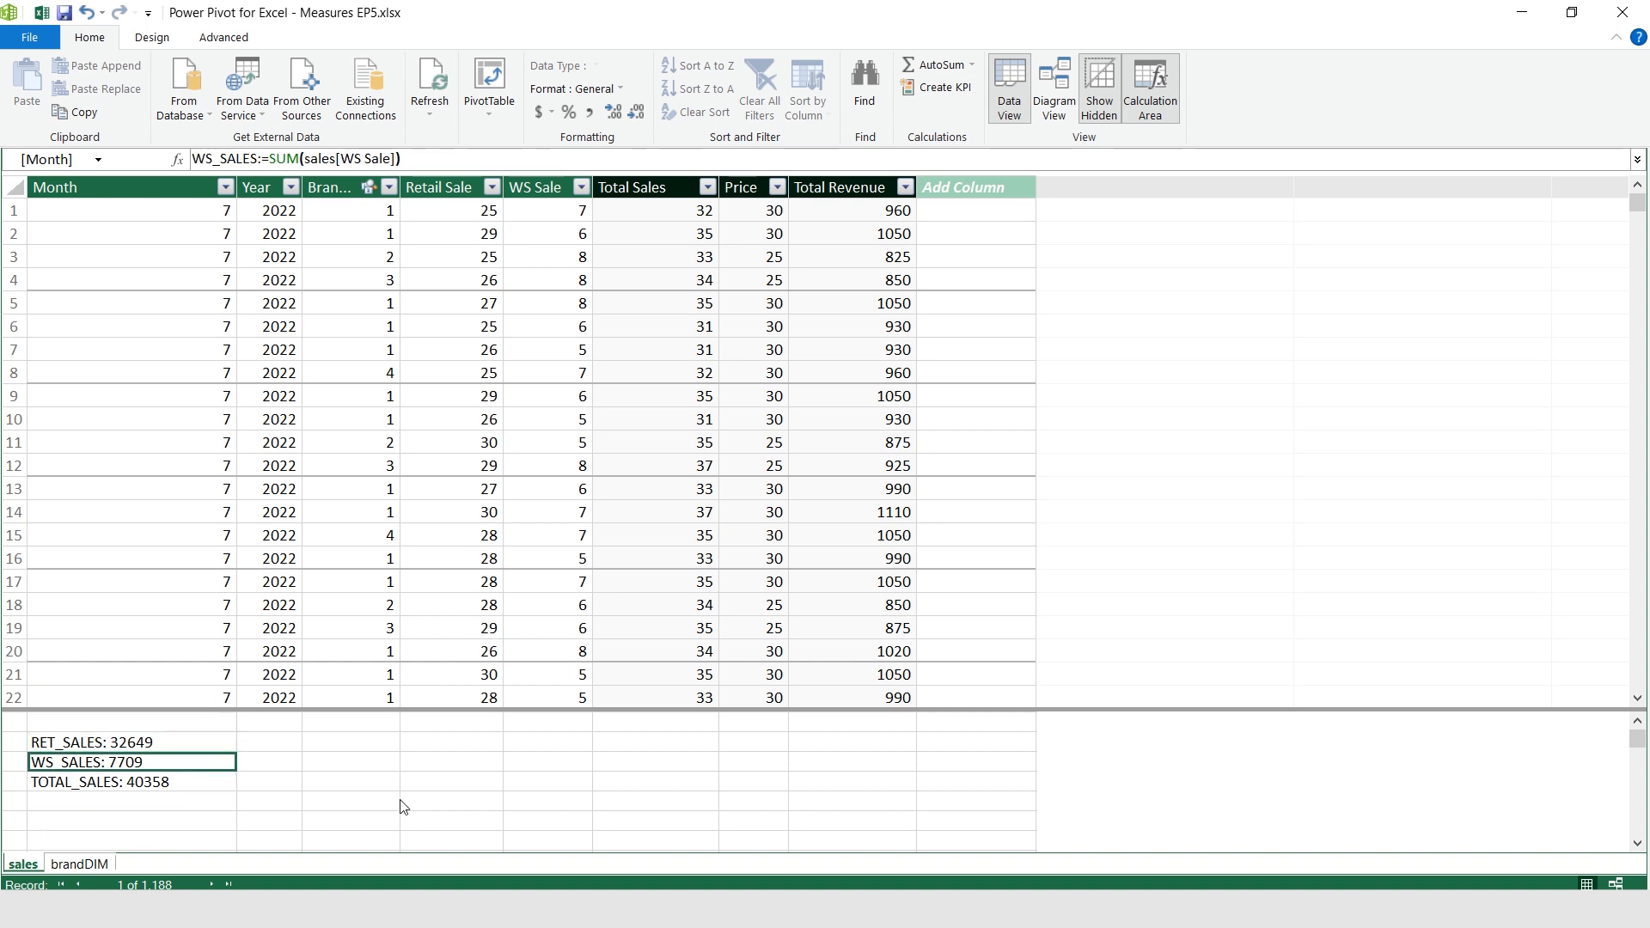
{"action": "key", "text": "Down"}
{"action": "key", "text": "Down"}
{"action": "key", "text": "Down"}
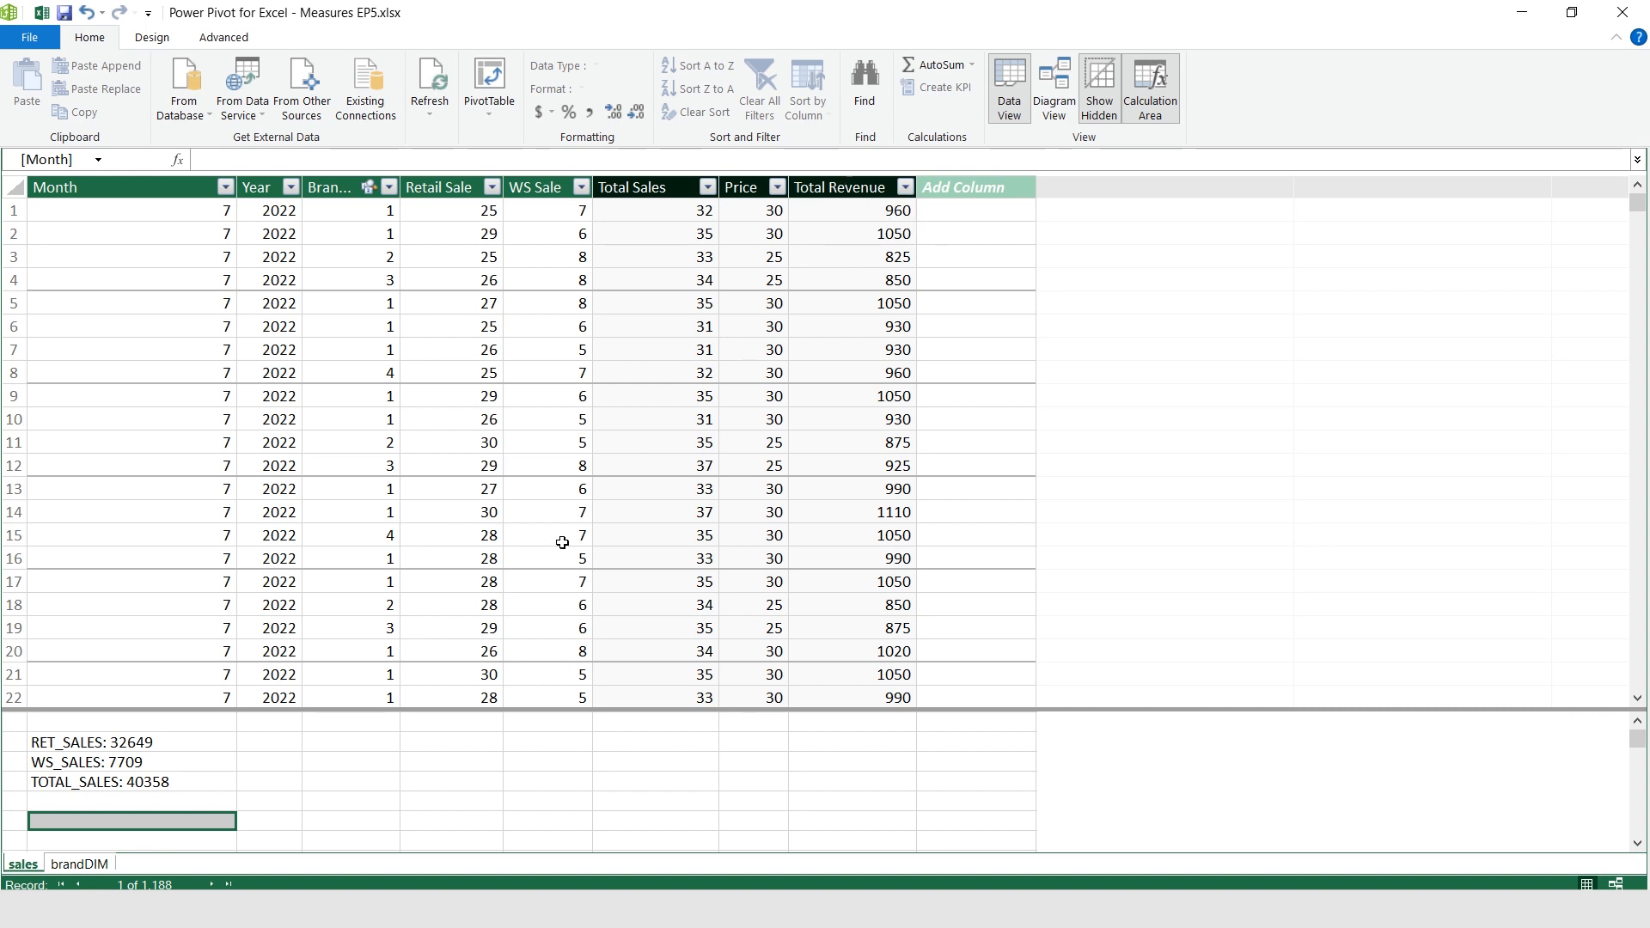
{"action": "type", "text": "TOT"}
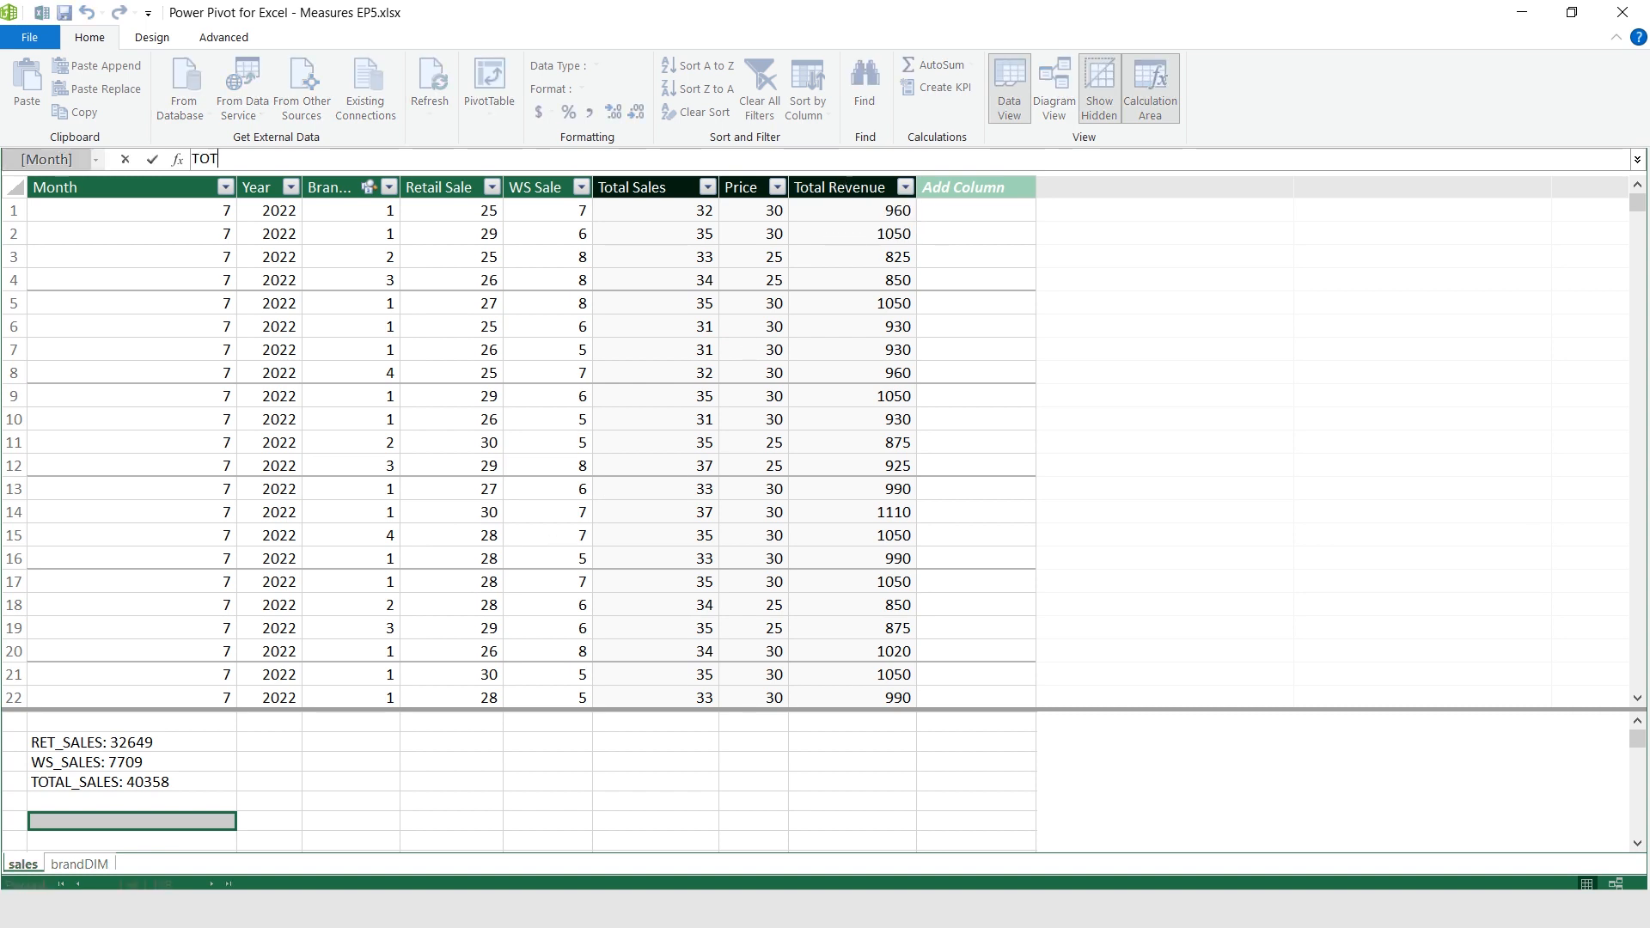
{"action": "type", "text": "_REVENUE := SUM("}
{"action": "left_click", "coordinate": [846, 187]}
{"action": "type", "text": ")"}
{"action": "key", "text": "Return"}
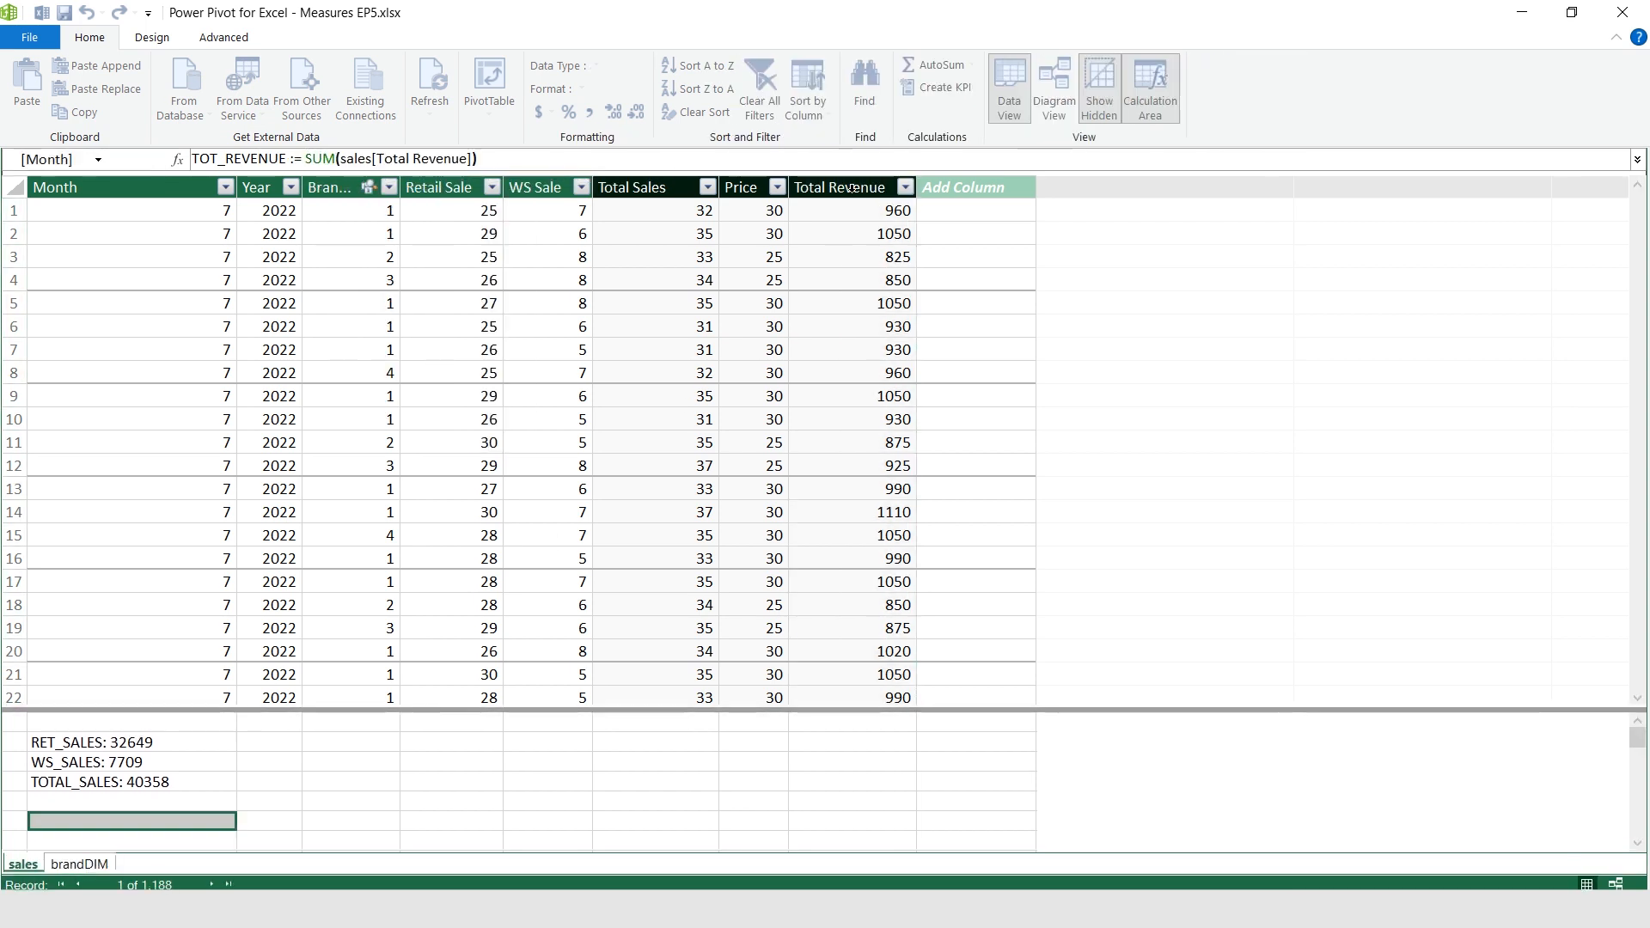
Apply the thousands-separator number format to the RET_SALES, WS_SALES, TOTAL_SALES and TOT_REVENUE measures together.
{"action": "key", "text": "Up"}
{"action": "key", "text": "shift+Down"}
{"action": "key", "text": "shift+Down"}
{"action": "key", "text": "shift+Down"}
{"action": "key", "text": "shift+Down"}
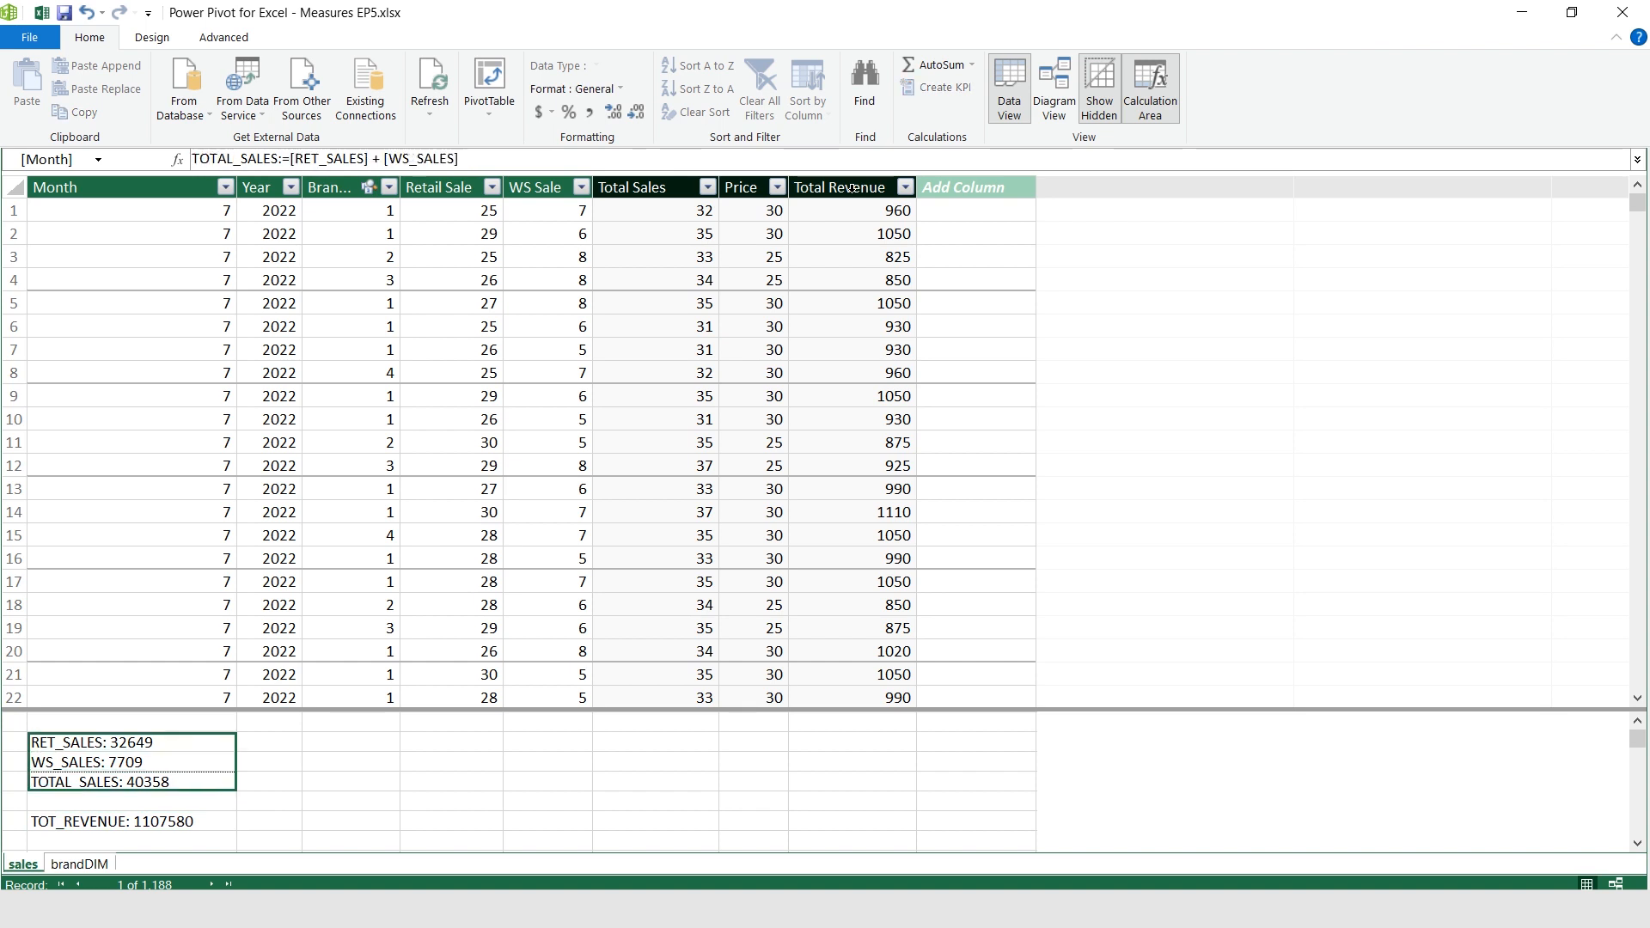
{"action": "left_click", "coordinate": [586, 111]}
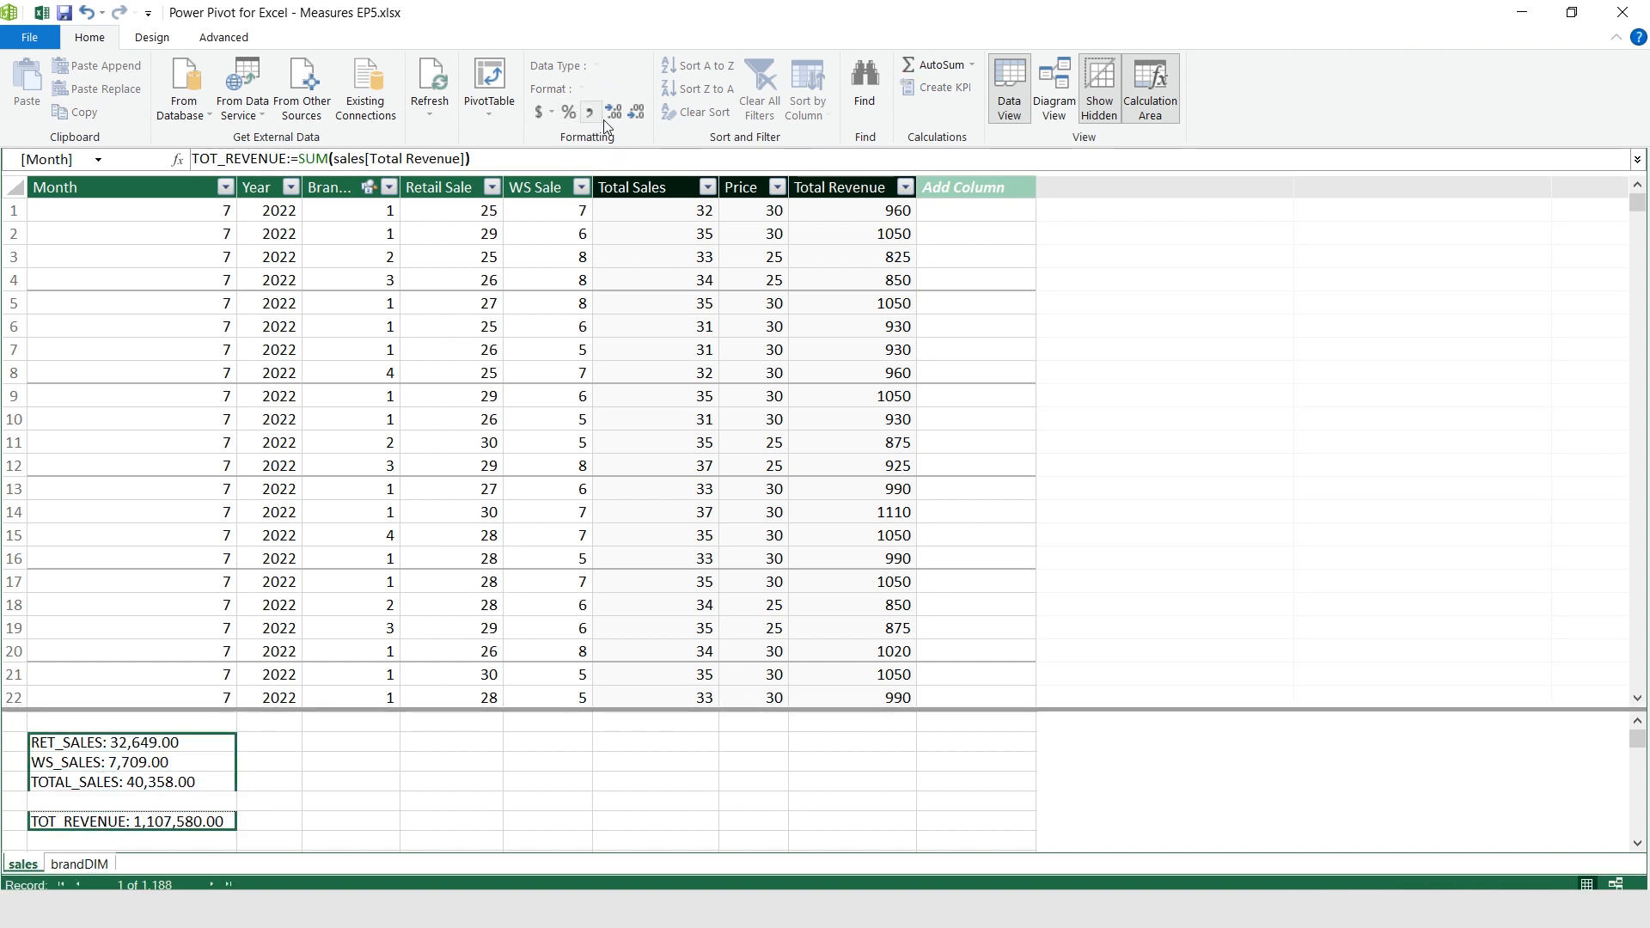
Reduce the RET_SALES, WS_SALES, TOTAL_SALES and TOT_REVENUE measures to zero decimal places.
{"action": "left_click", "coordinate": [636, 112]}
{"action": "left_click", "coordinate": [636, 111]}
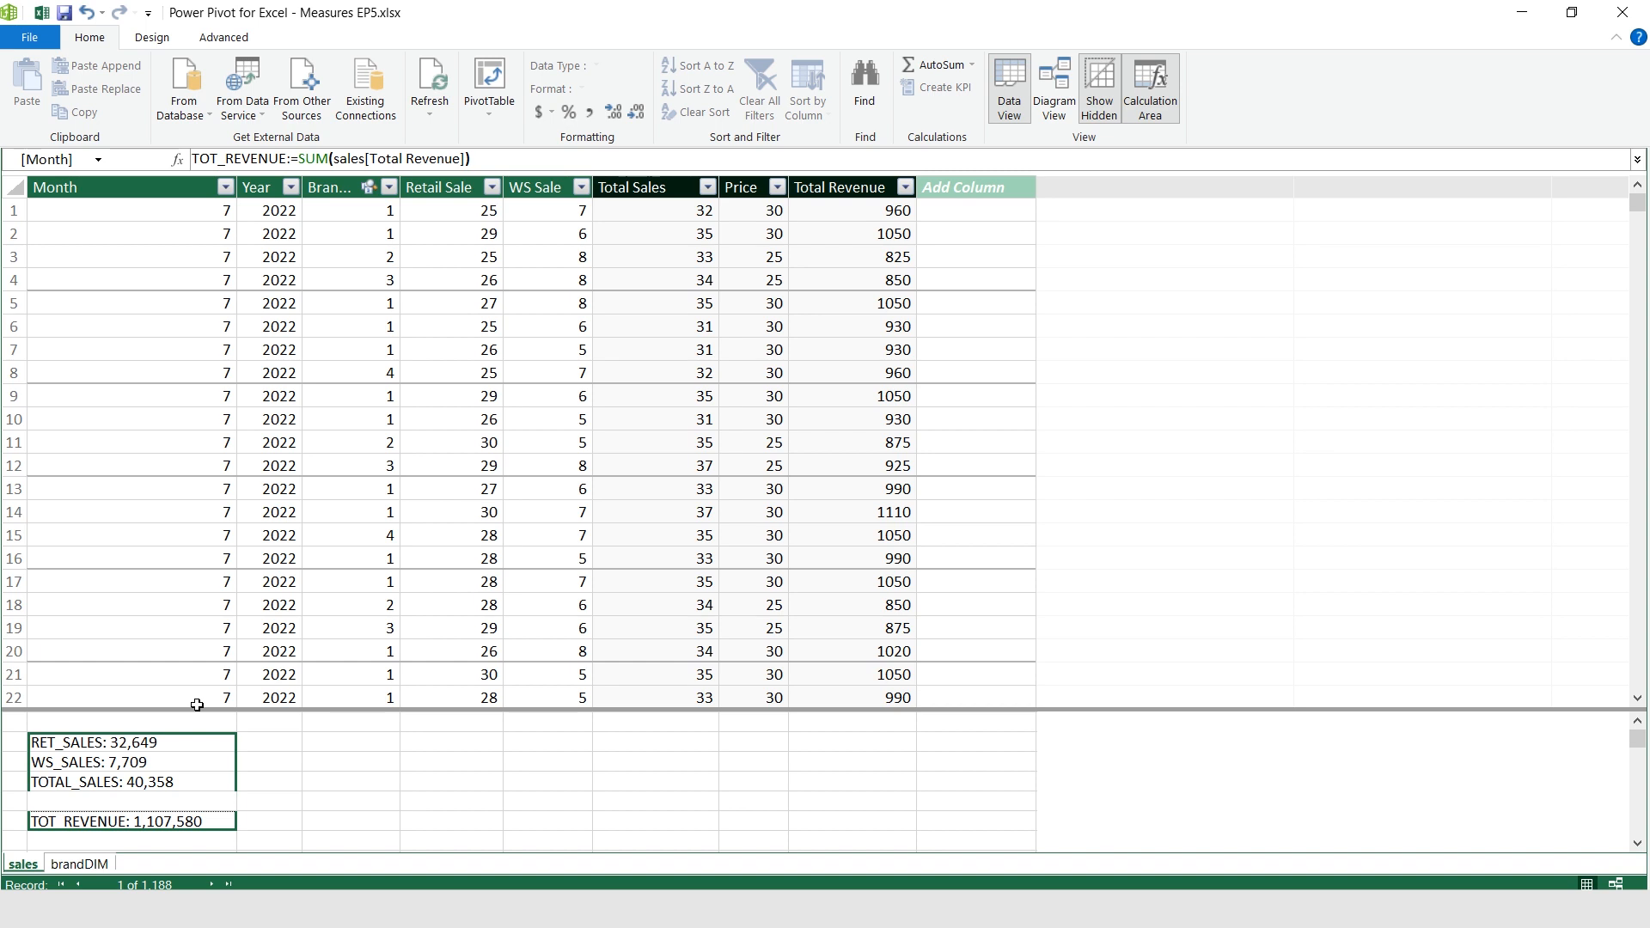
Switch to the Excel workbook and replace the PivotTable's four Sum of value fields with RET_SALES, WS_SALES, TOTAL_SALES and TOT_REVENUE.
{"action": "key", "text": "alt+Tab"}
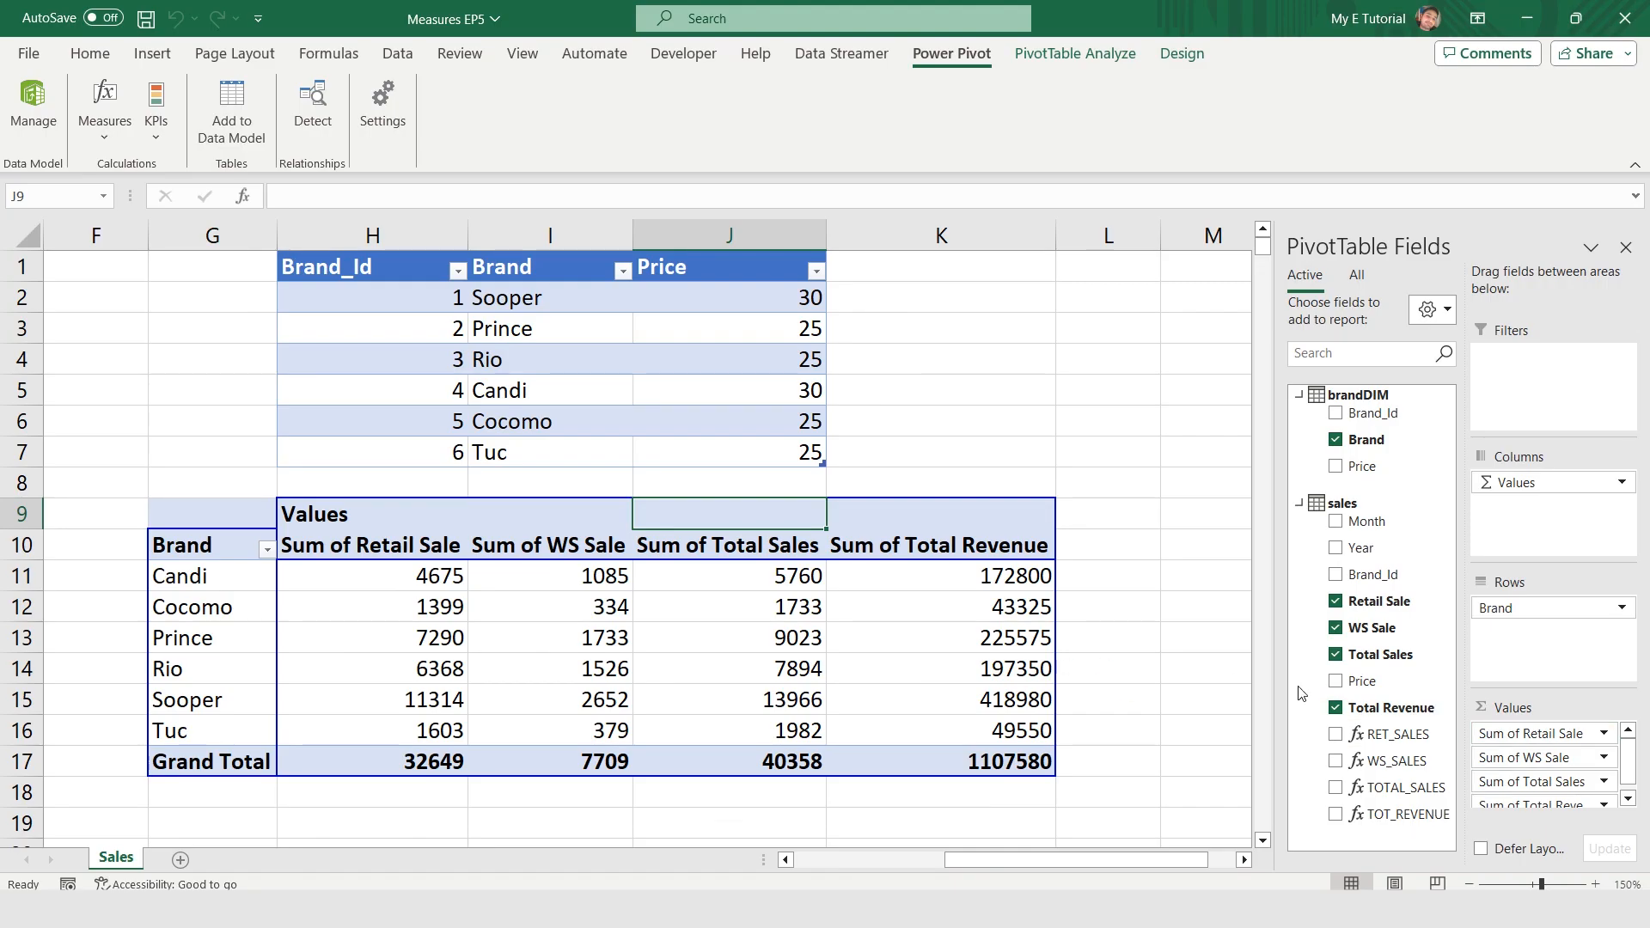
{"action": "left_click_drag", "start_coordinate": [1504, 735], "coordinate": [839, 678]}
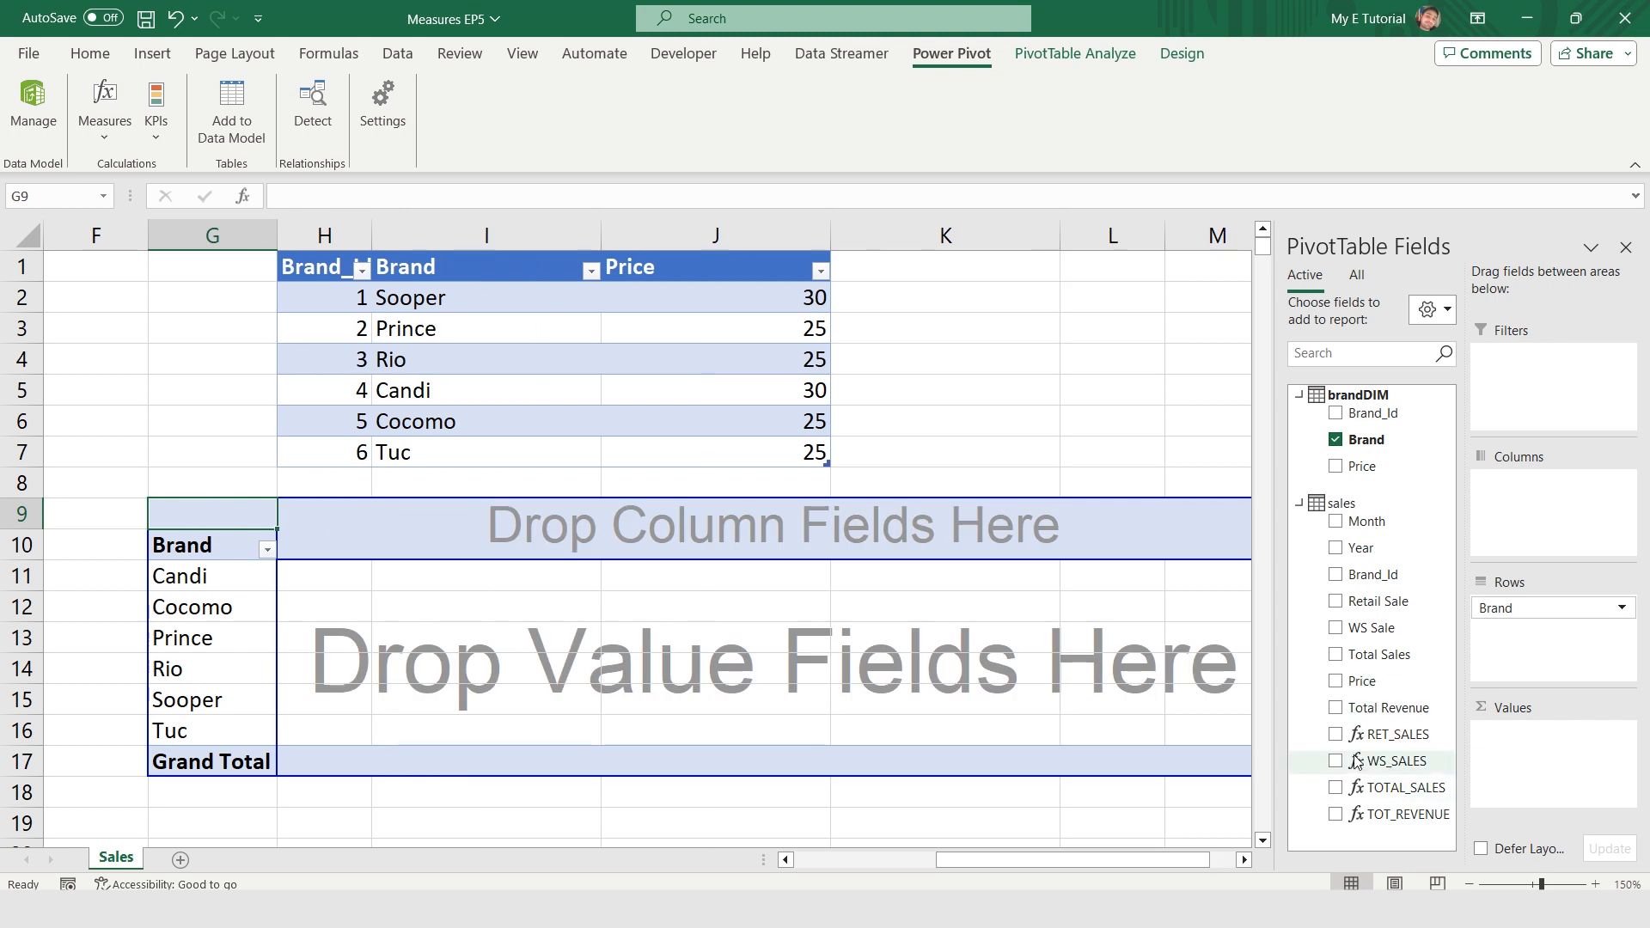
{"action": "left_click_drag", "start_coordinate": [1392, 734], "coordinate": [1547, 806]}
{"action": "left_click_drag", "start_coordinate": [1410, 814], "coordinate": [1547, 812]}
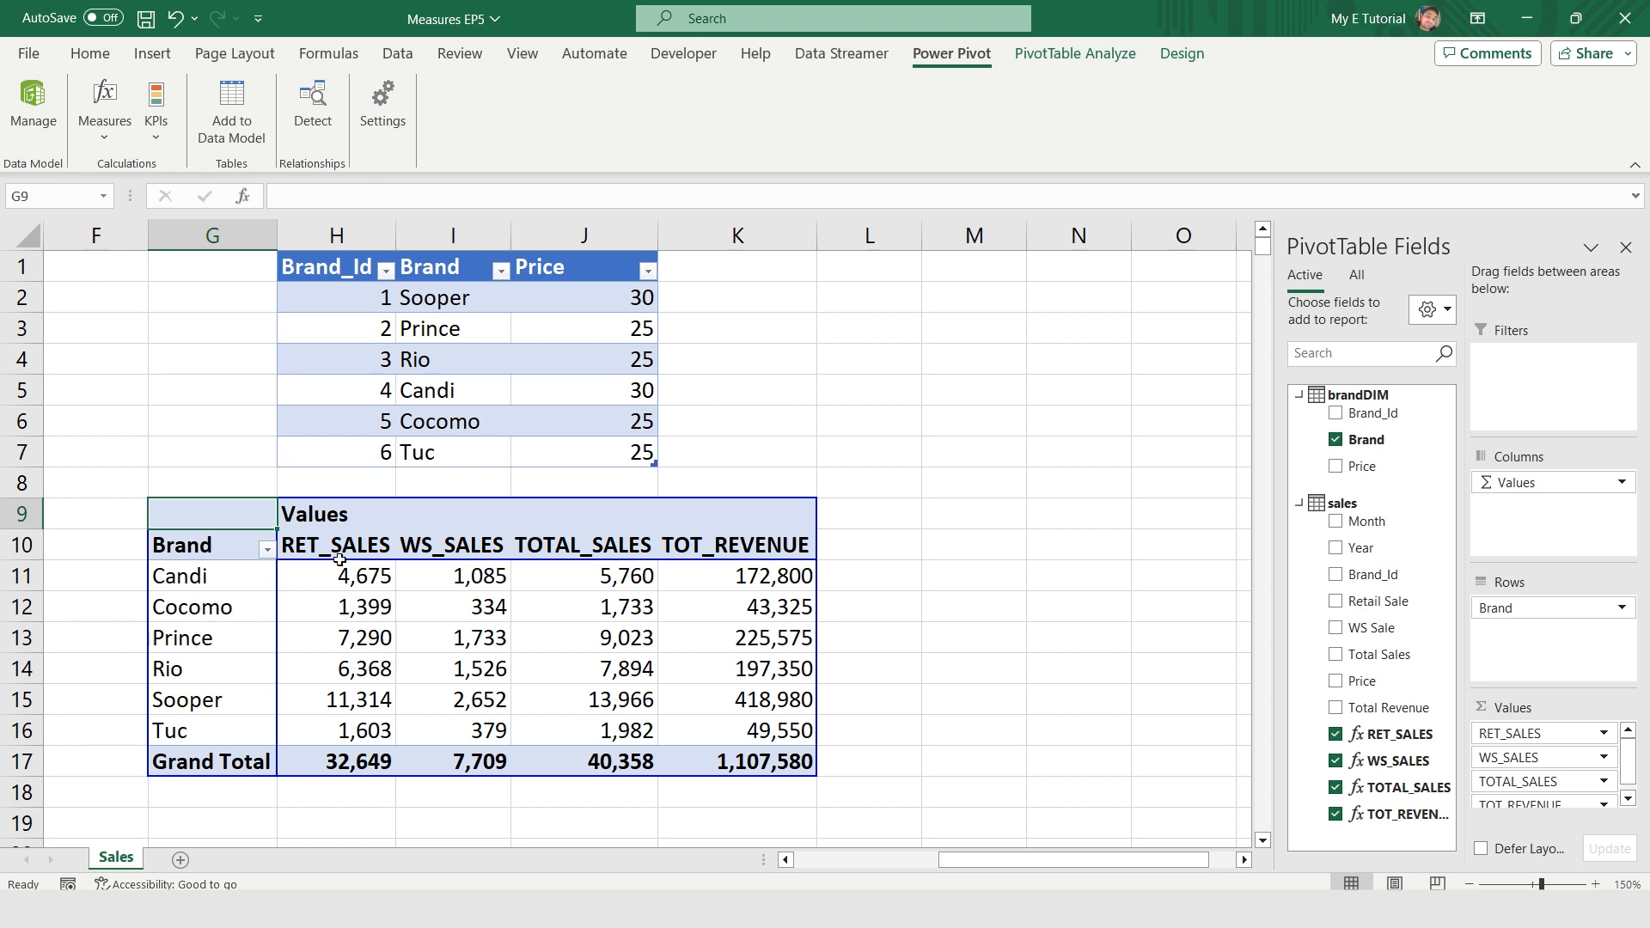
Select the PivotTable values in H11:K17, including the grand totals, to examine the number formatting of the measures.
{"action": "left_click_drag", "start_coordinate": [334, 576], "coordinate": [757, 762]}
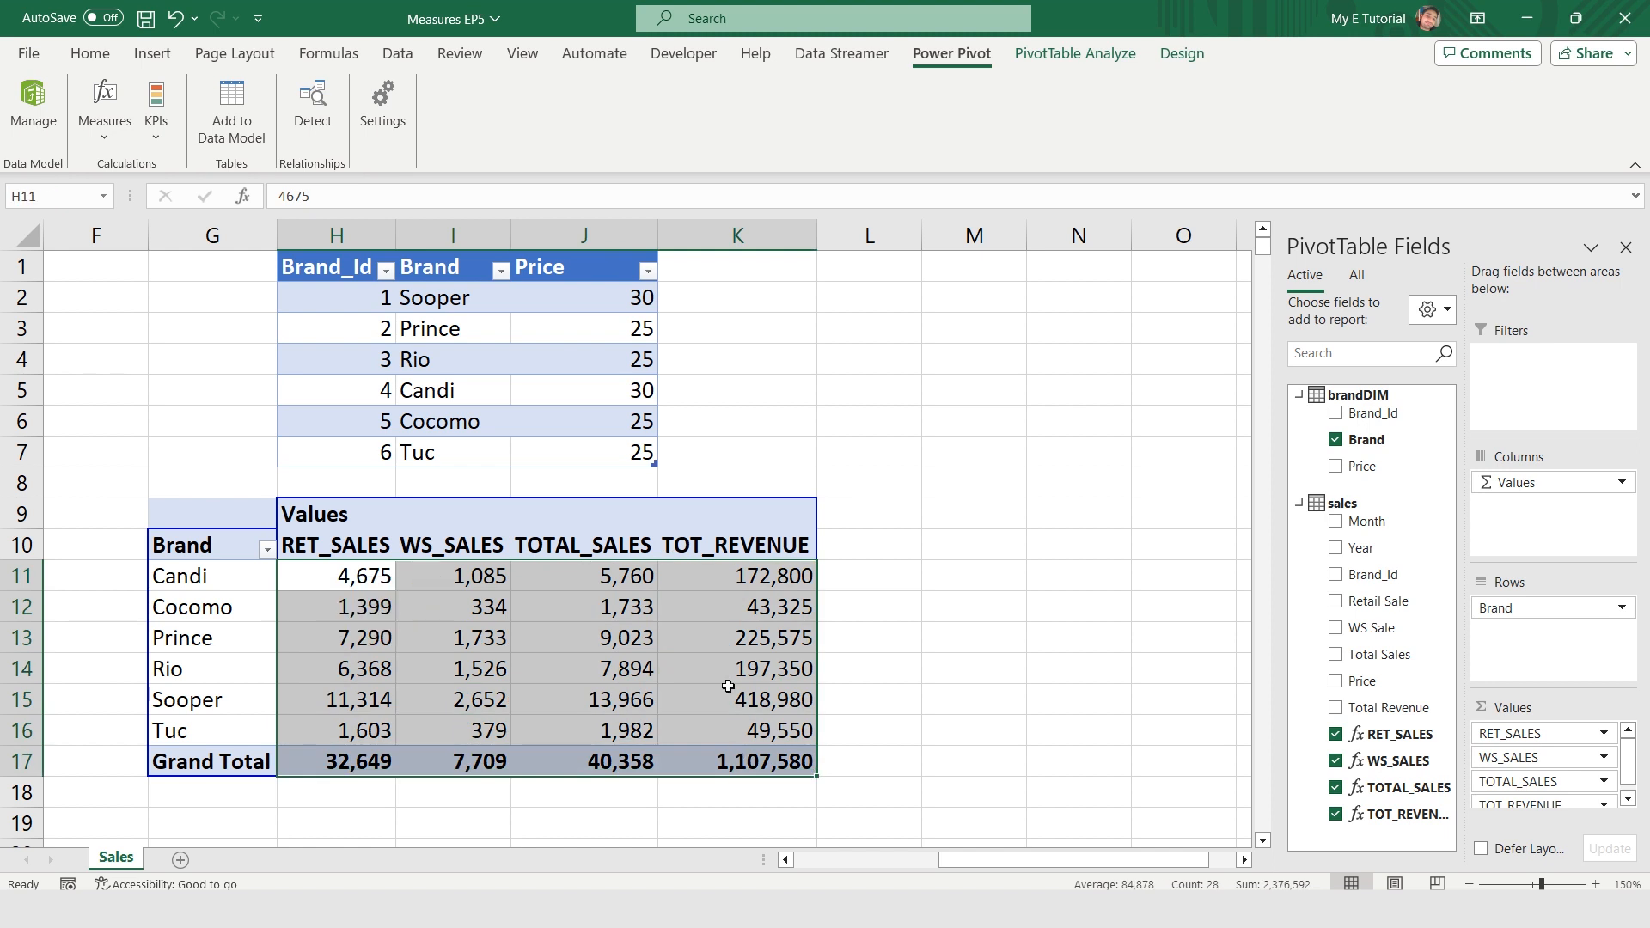
{"action": "left_click", "coordinate": [348, 584]}
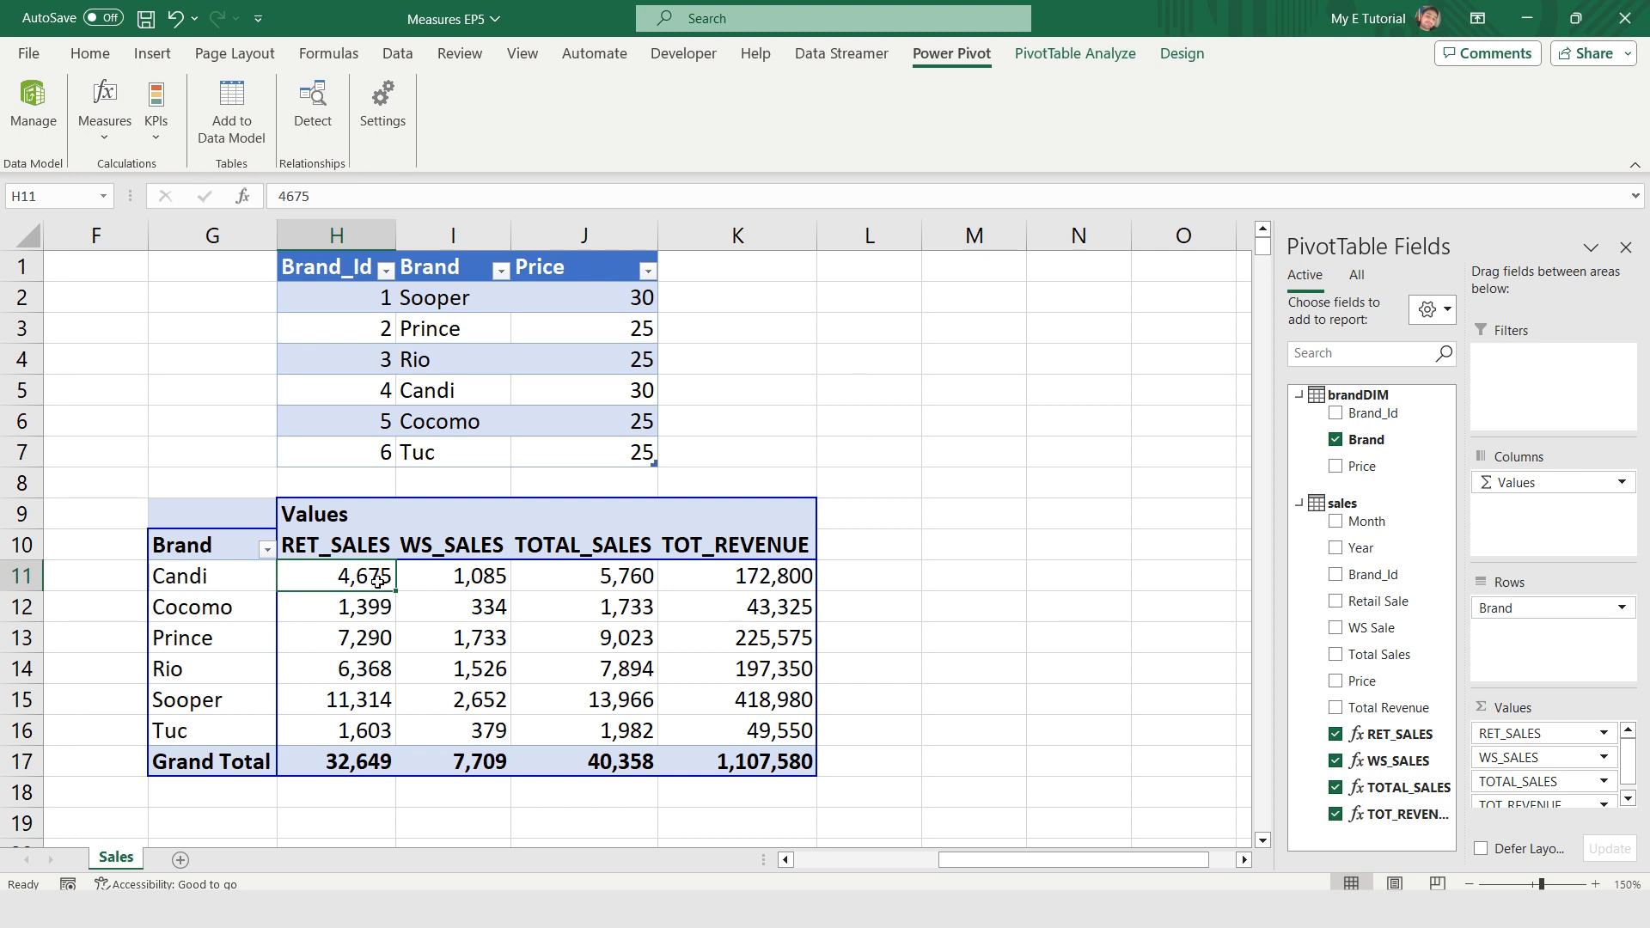
{"action": "left_click_drag", "start_coordinate": [369, 576], "coordinate": [756, 755]}
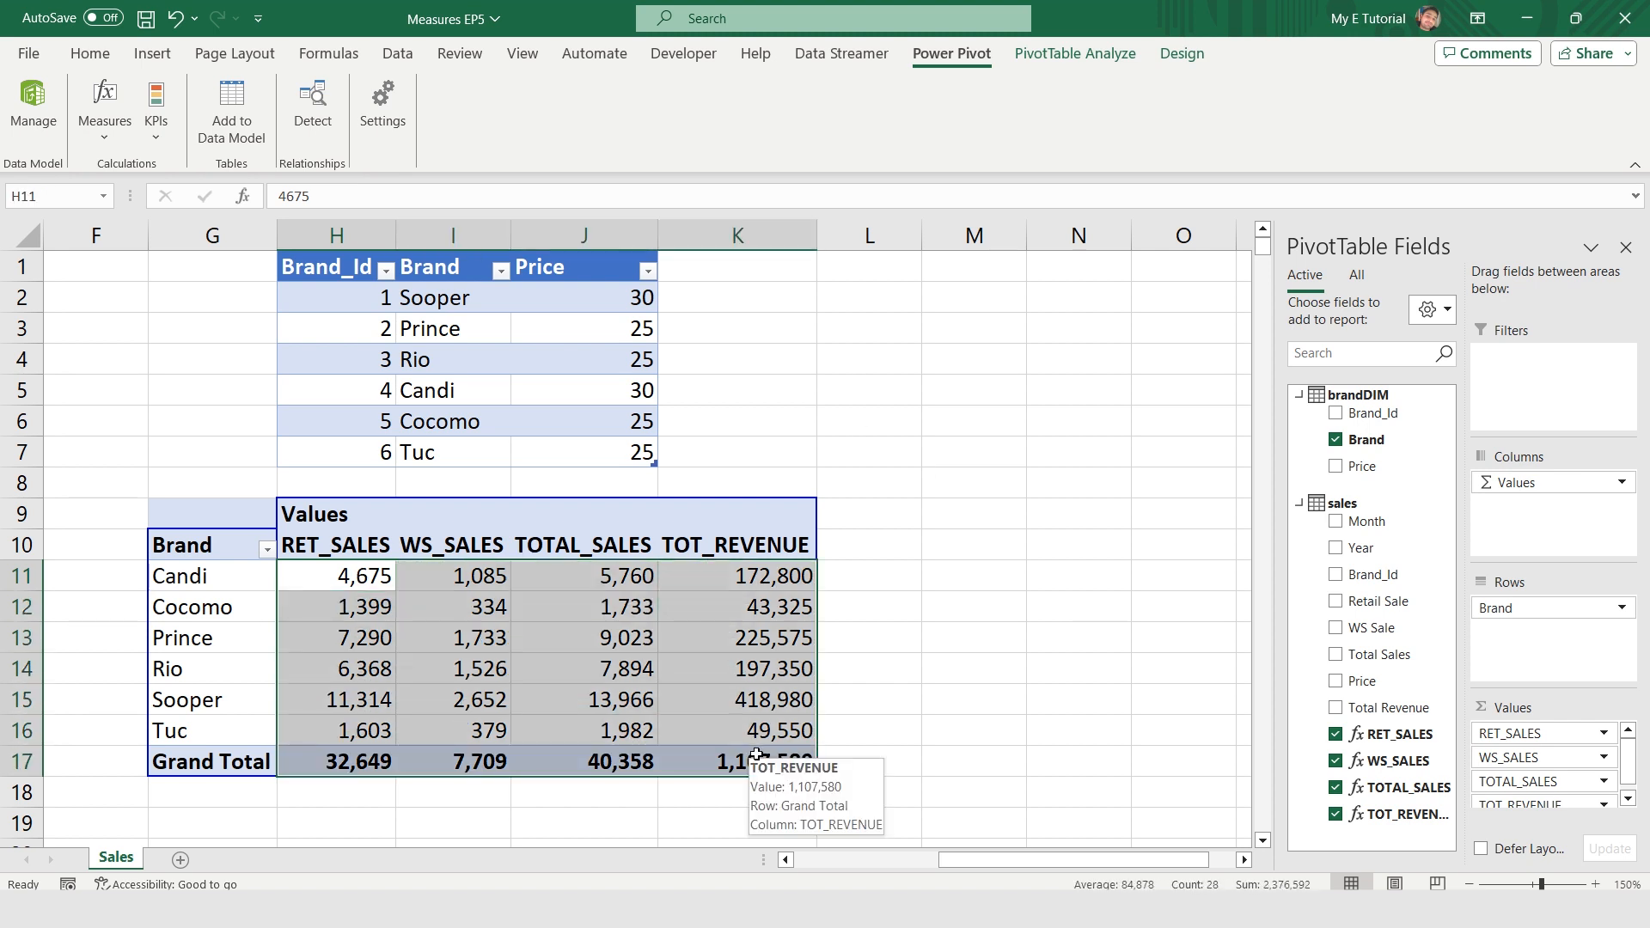